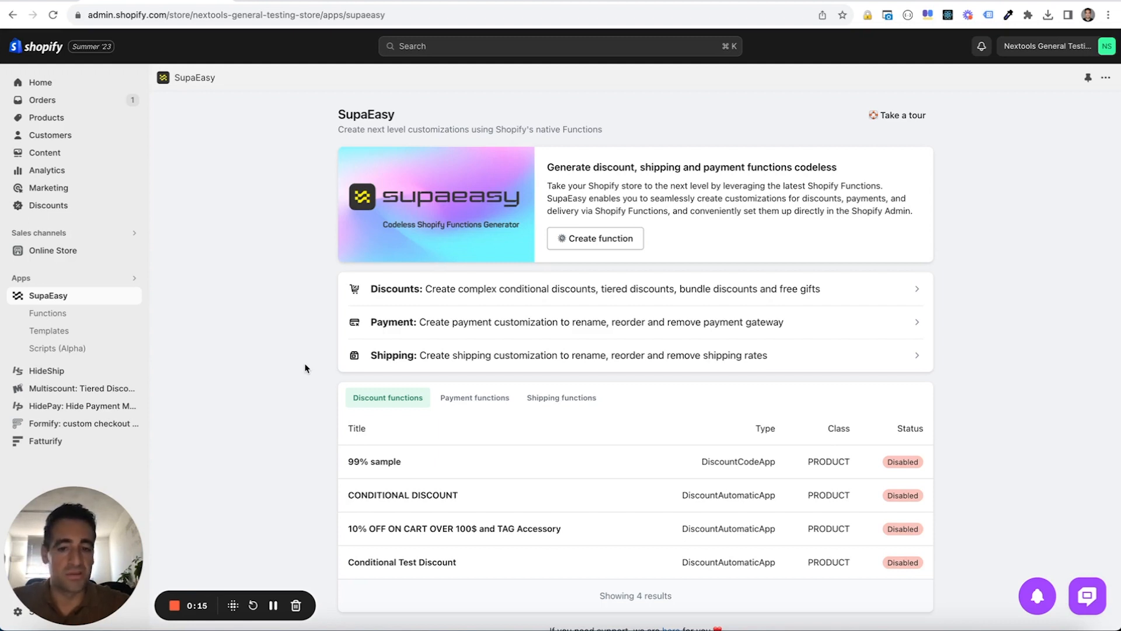
# - Start a new Conditionally Hide Rates shipping function and name the campaign "Hide Free Shipping For Cart lower than 100"
pyautogui.click(425, 365)
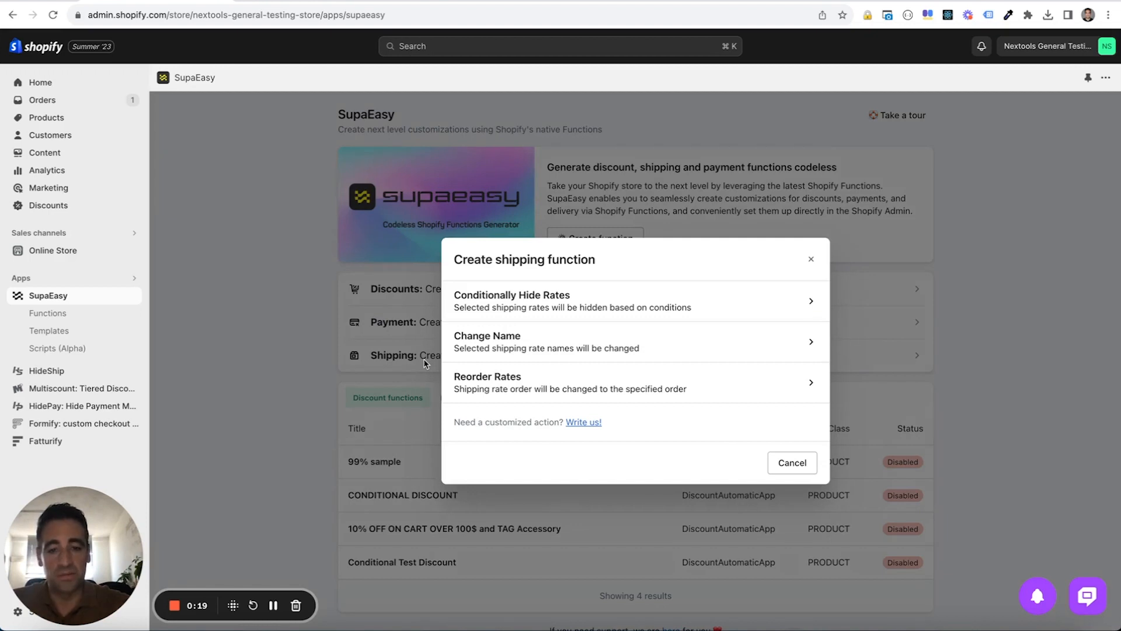
pyautogui.click(547, 303)
pyautogui.scroll(-3, 296, 304)
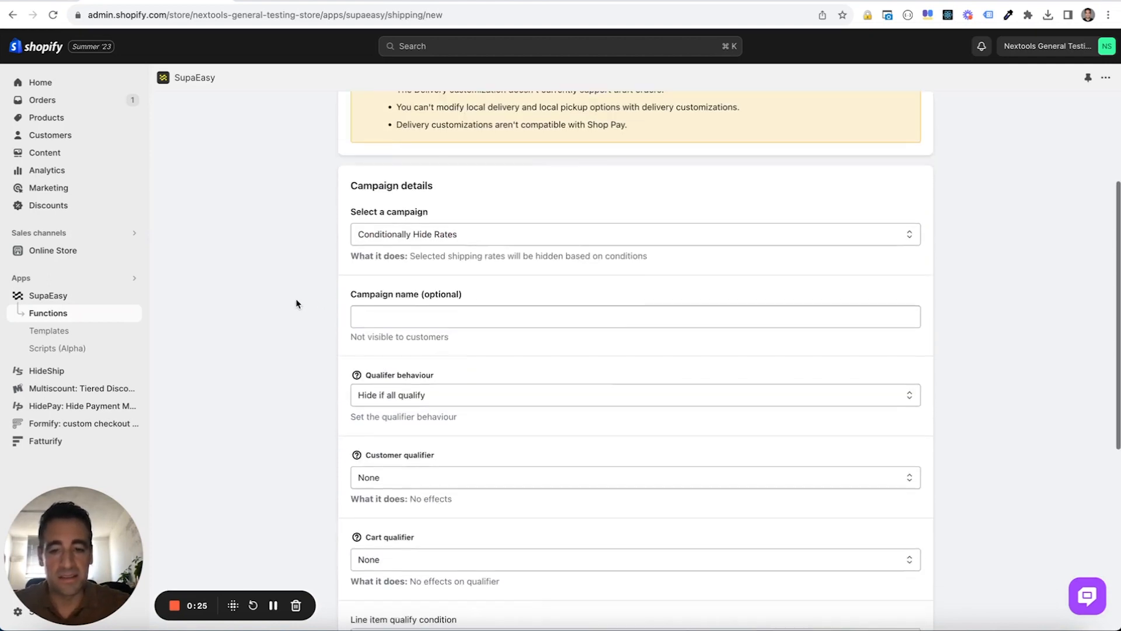
pyautogui.click(410, 306)
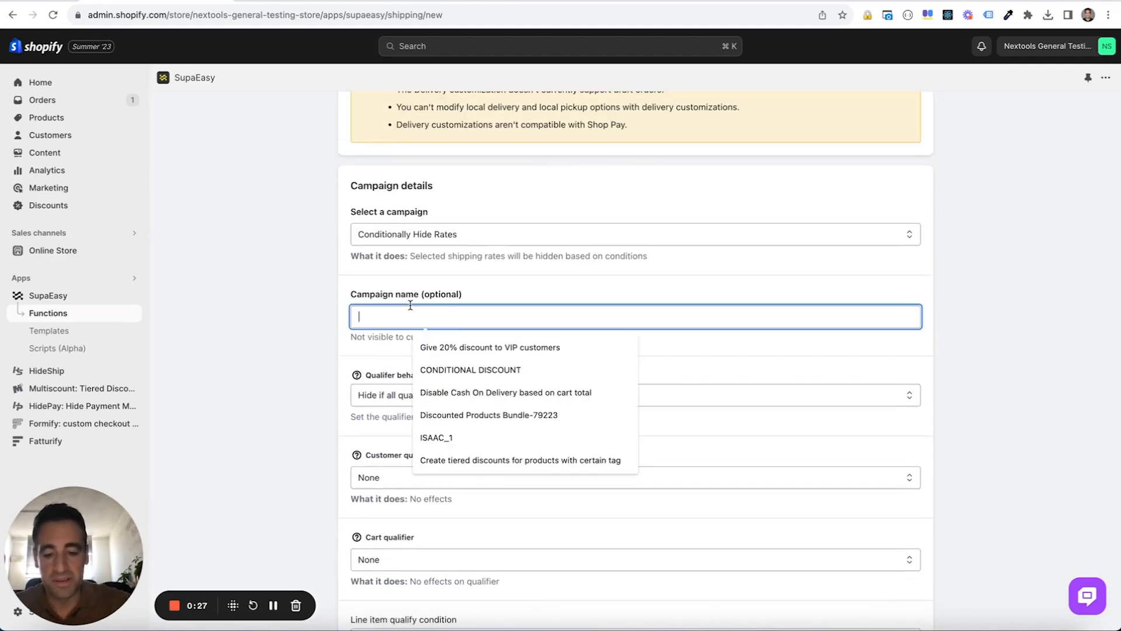
pyautogui.write('Hide Free')
pyautogui.press('Down')
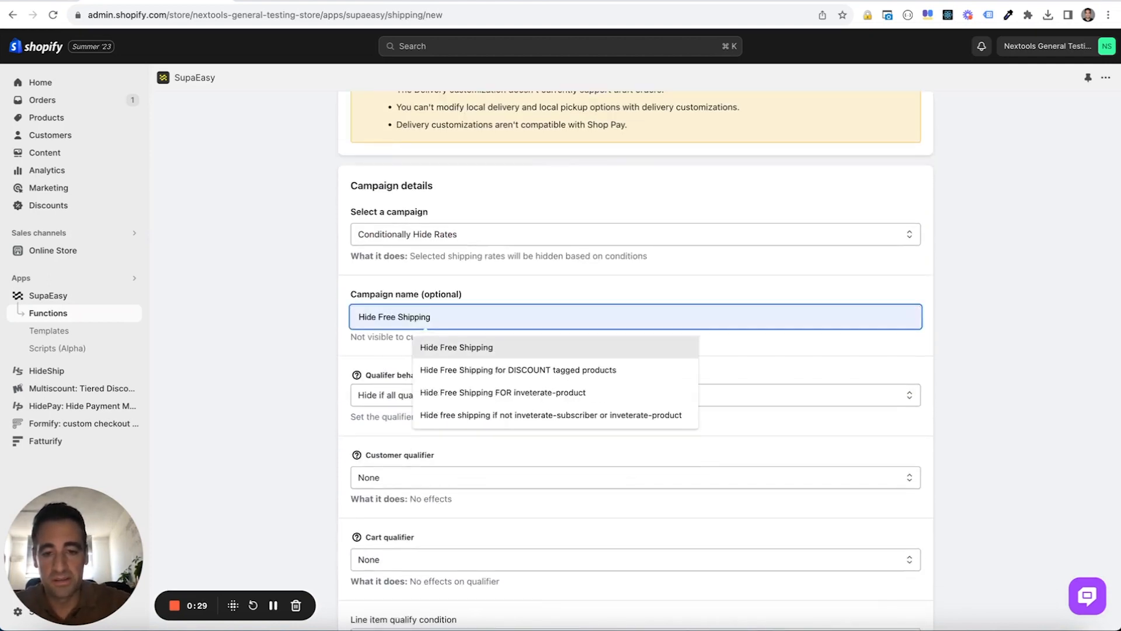
pyautogui.press('Return')
pyautogui.write('For Cart ')
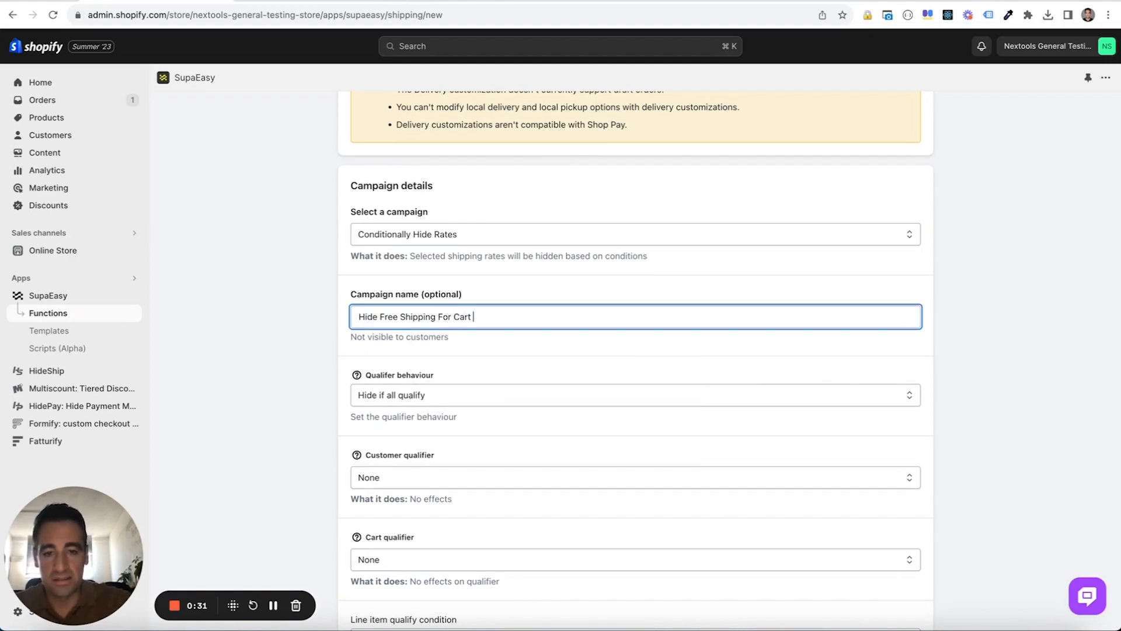
pyautogui.write('lower than 100')
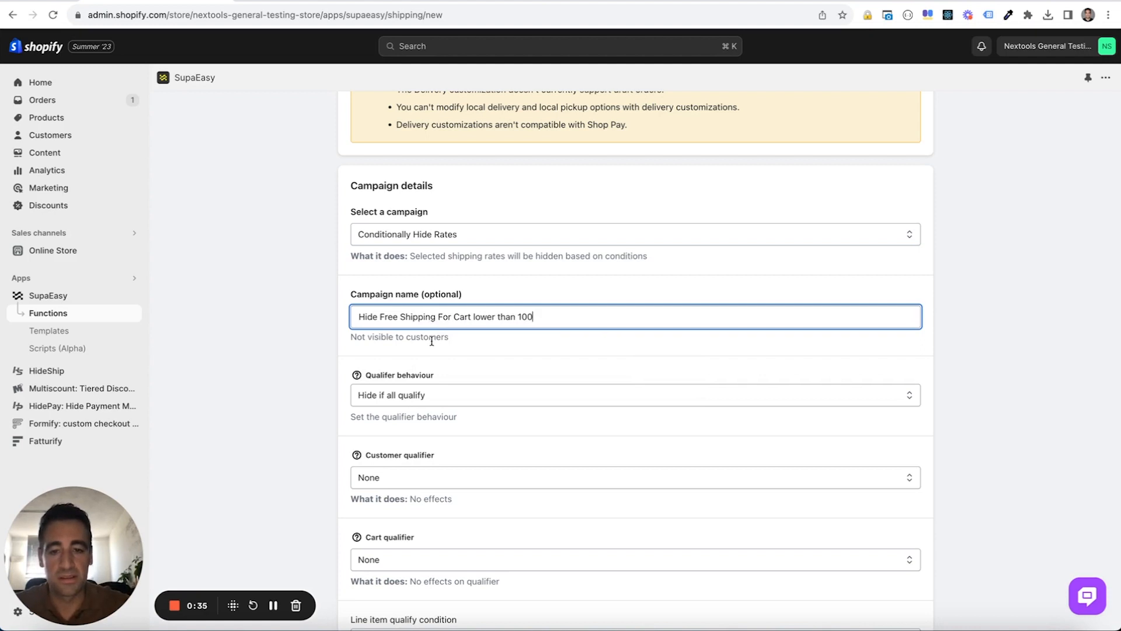
pyautogui.click(319, 360)
# - Set the cart qualifier to Cart/Item/Discount subtotal, with the cart current subtotal less than or equal to 100
pyautogui.scroll(-5, 319, 359)
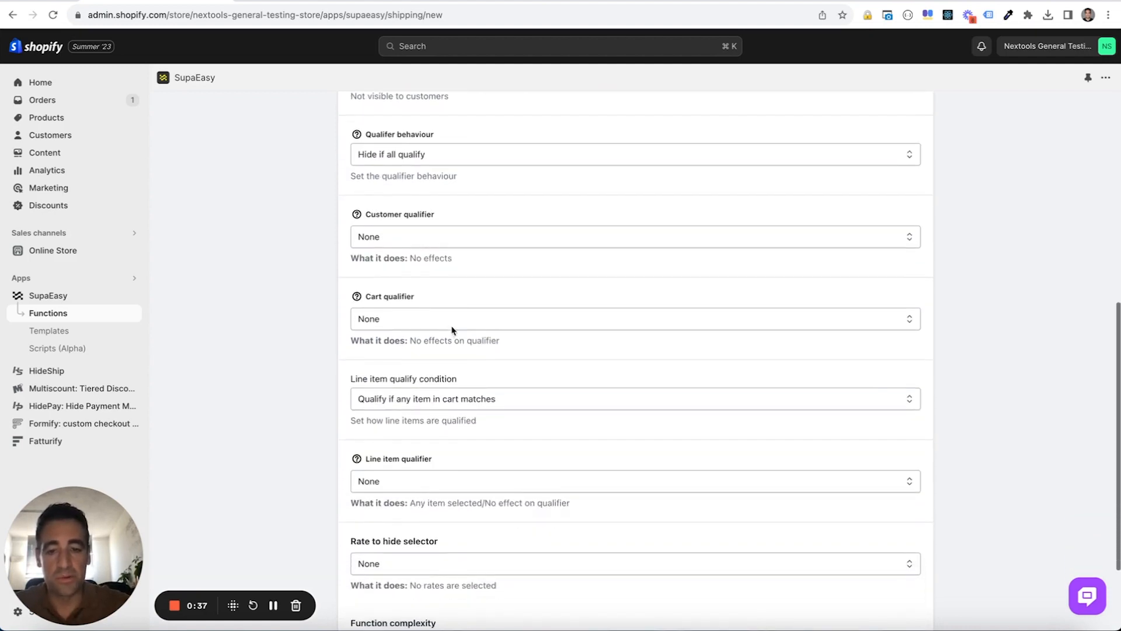
pyautogui.click(456, 323)
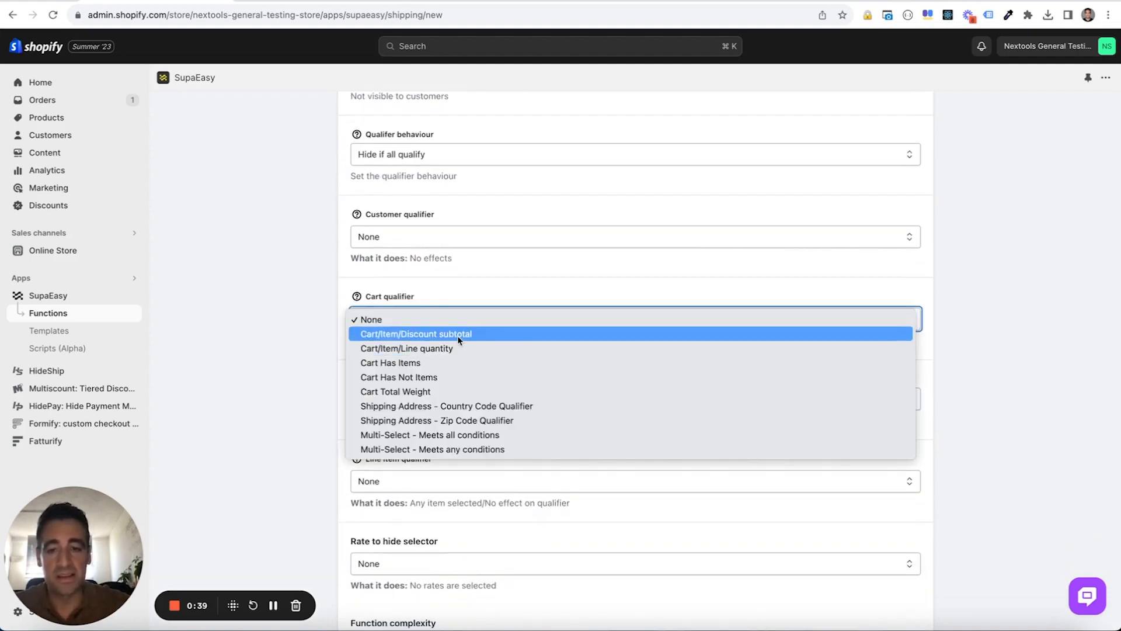
pyautogui.click(457, 335)
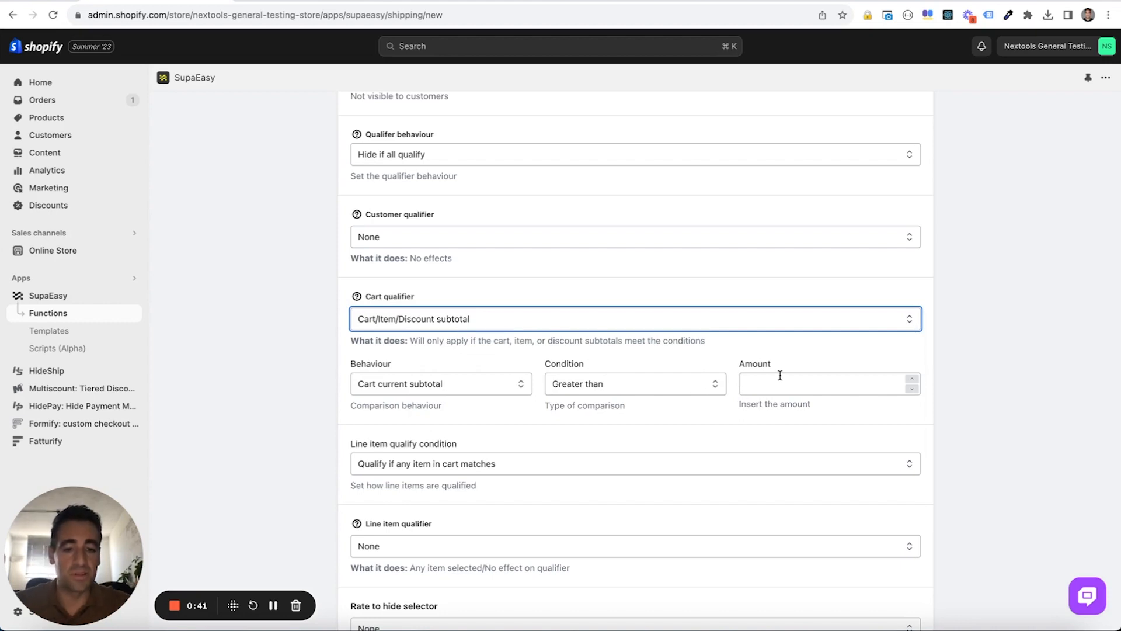
pyautogui.click(686, 384)
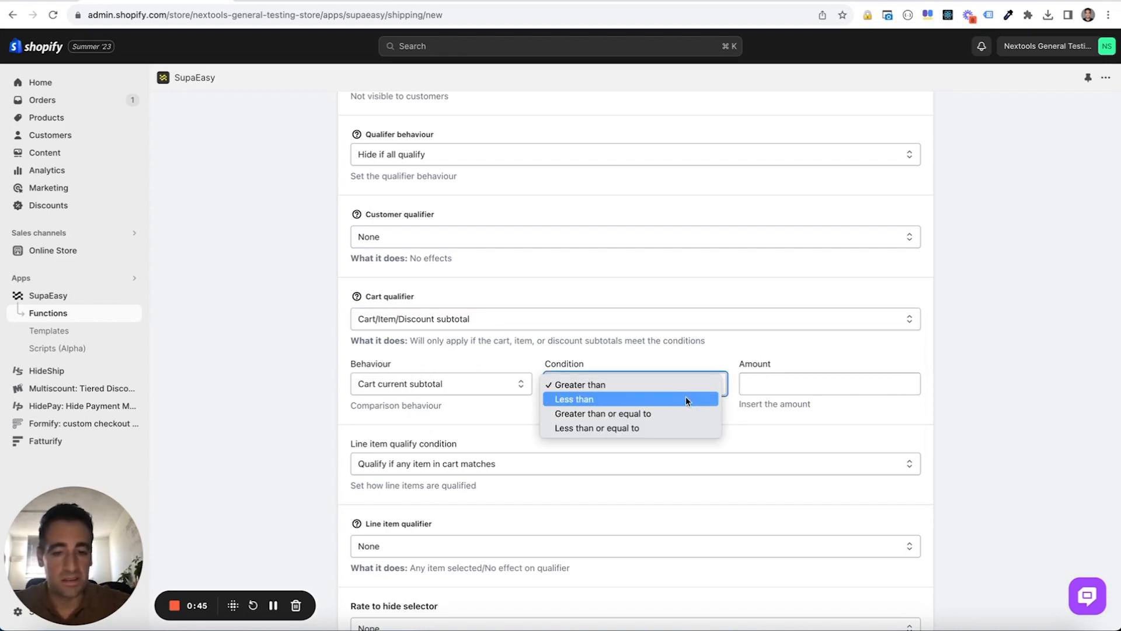
pyautogui.click(680, 427)
pyautogui.click(771, 387)
pyautogui.write('100')
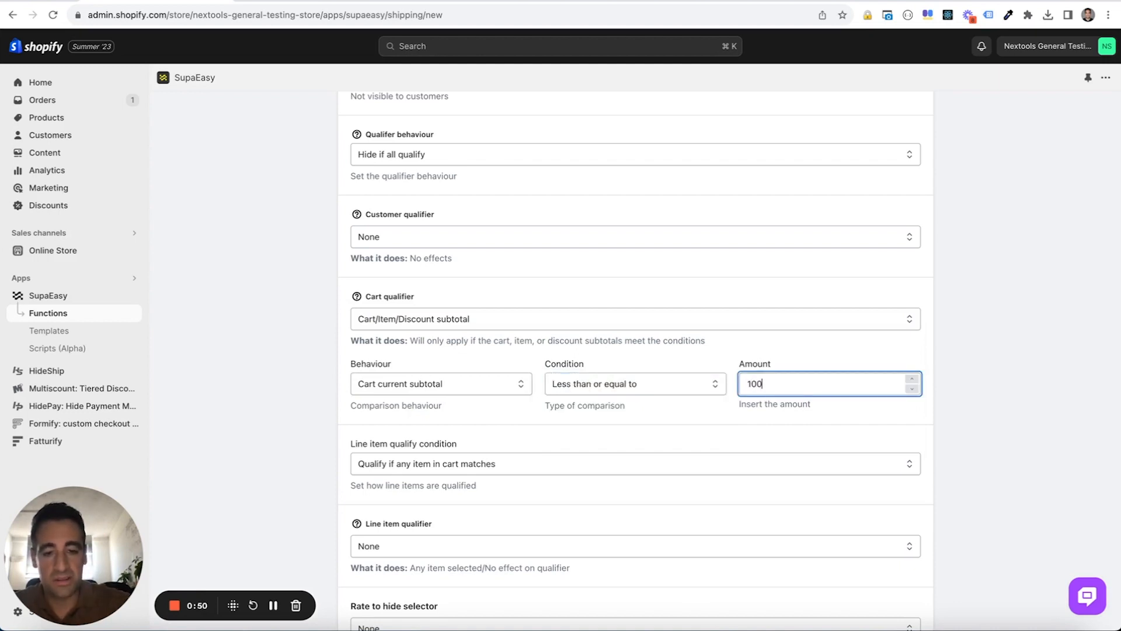
pyautogui.click(313, 420)
# - Select the rate to hide by Rate Name and add "Free Shipping" as the matching rate name
pyautogui.scroll(-3, 454, 453)
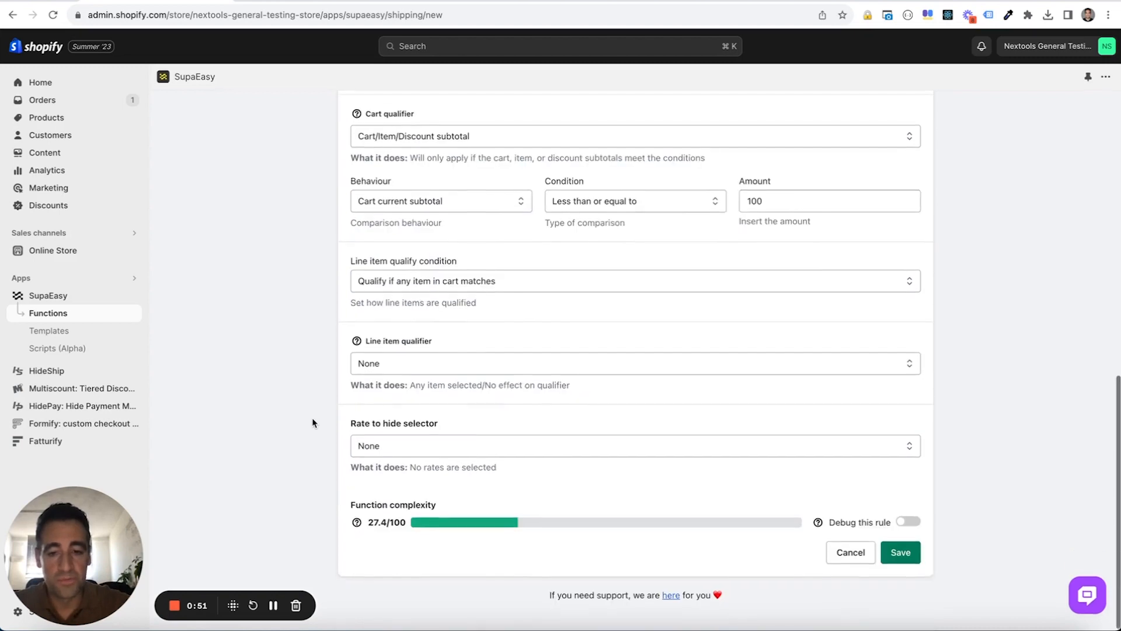
pyautogui.click(454, 447)
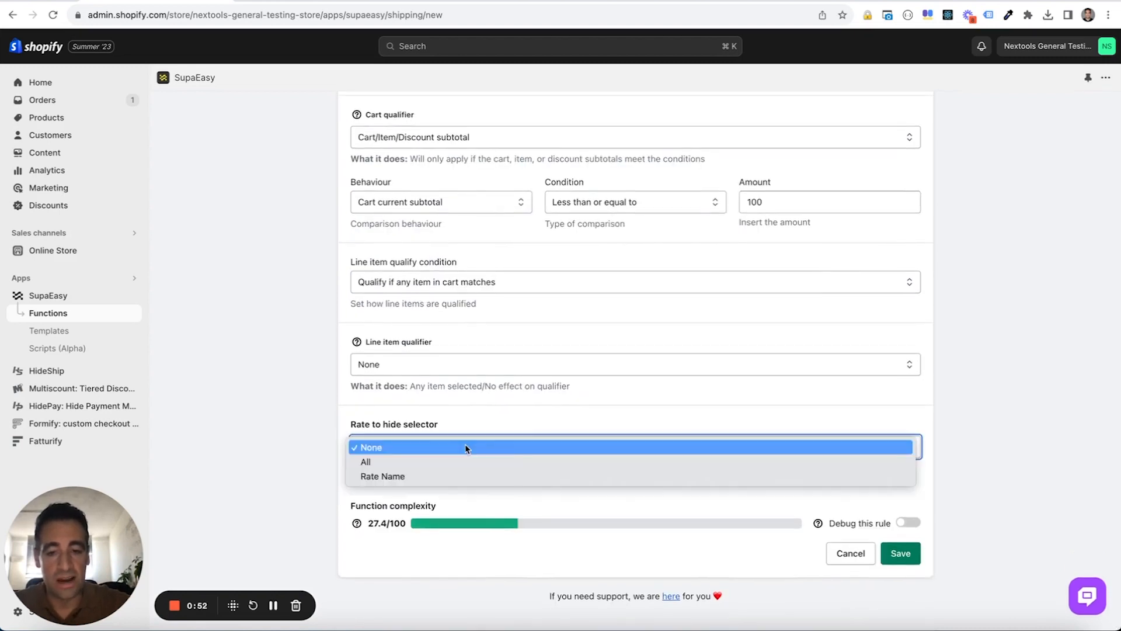
pyautogui.click(465, 475)
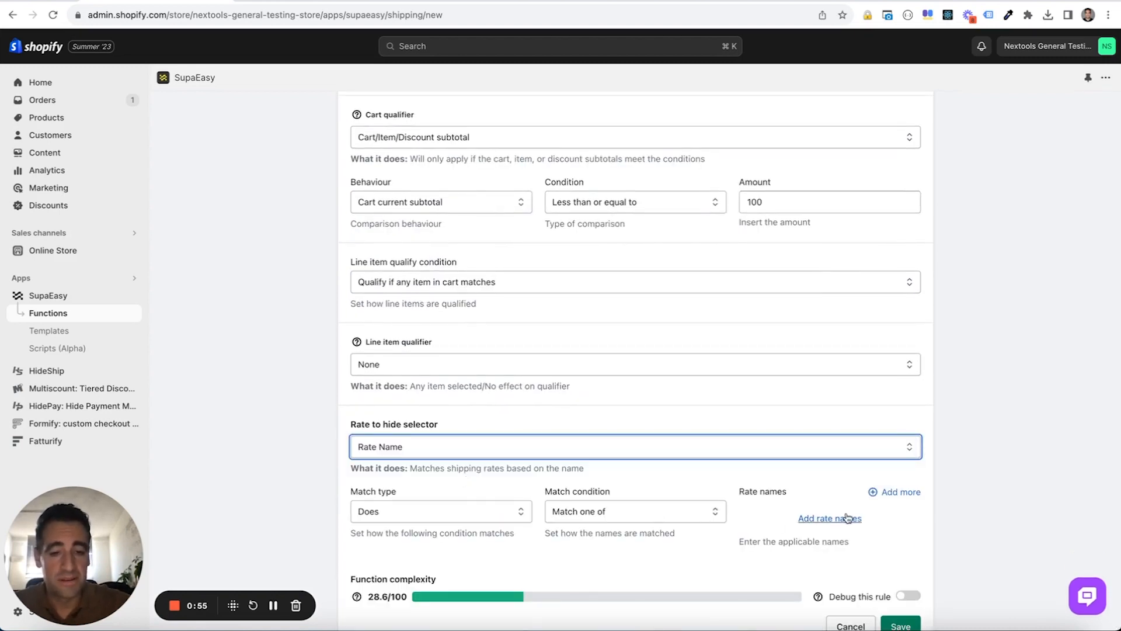
pyautogui.click(847, 517)
pyautogui.write('Fr')
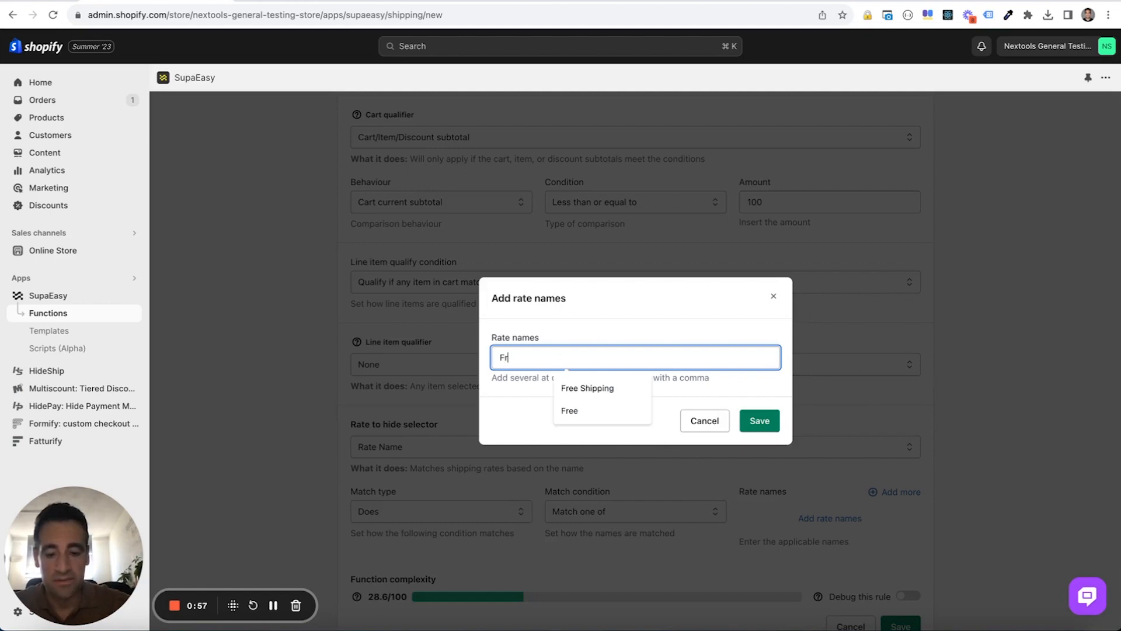
pyautogui.write('ee')
pyautogui.click(587, 390)
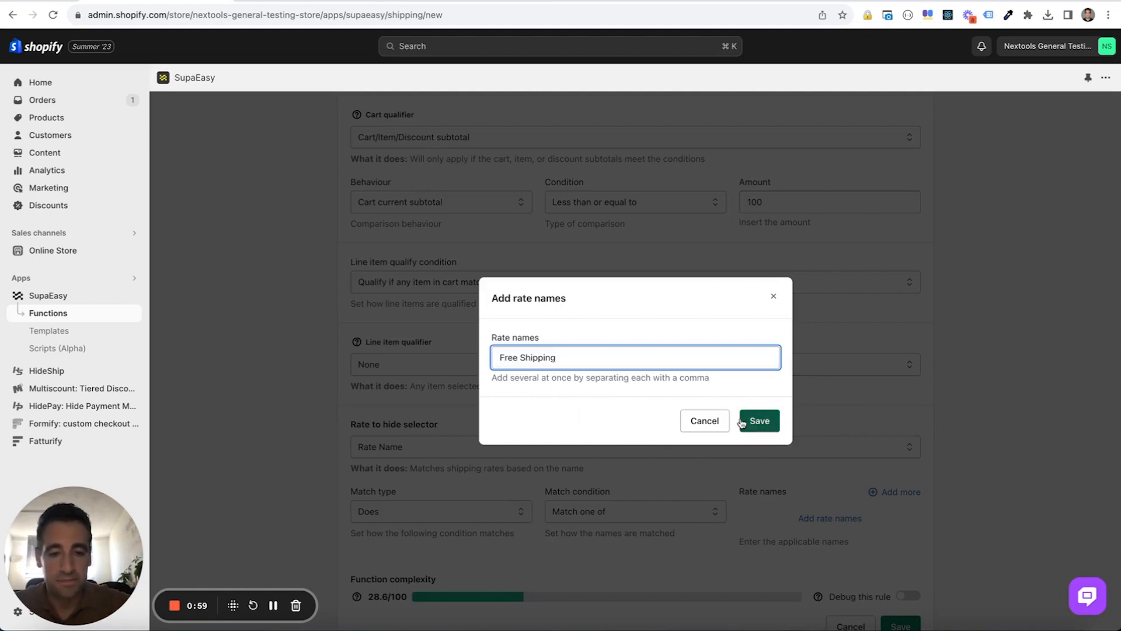
pyautogui.click(759, 421)
# - Save the shipping function and enable "Hide Free Shipping For Cart lower than 100"
pyautogui.scroll(-2, 811, 418)
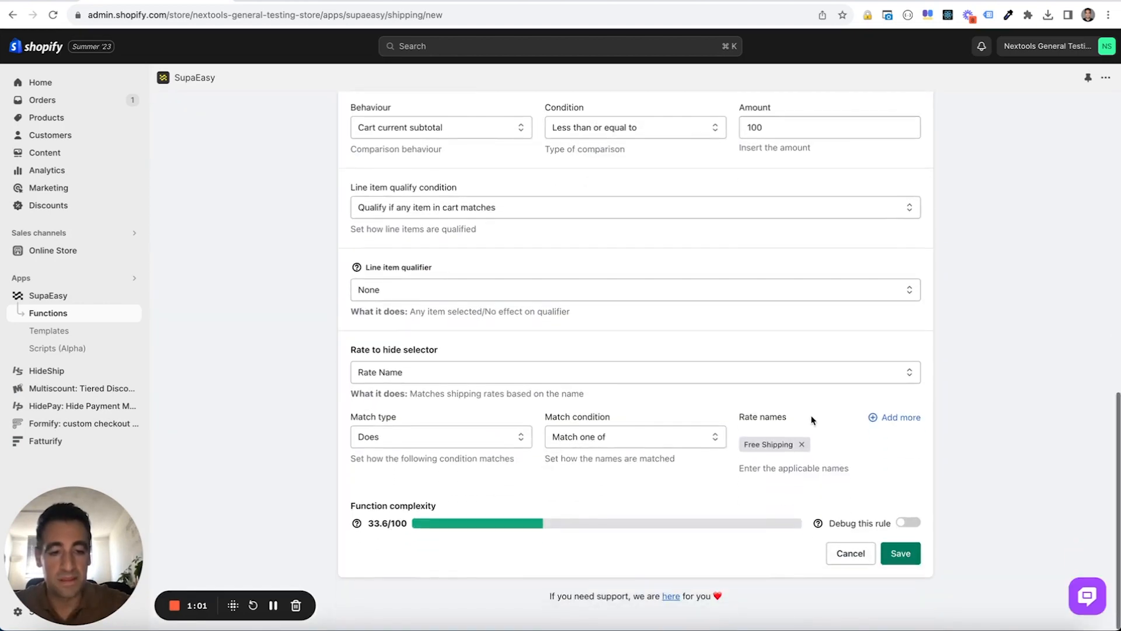
pyautogui.click(911, 553)
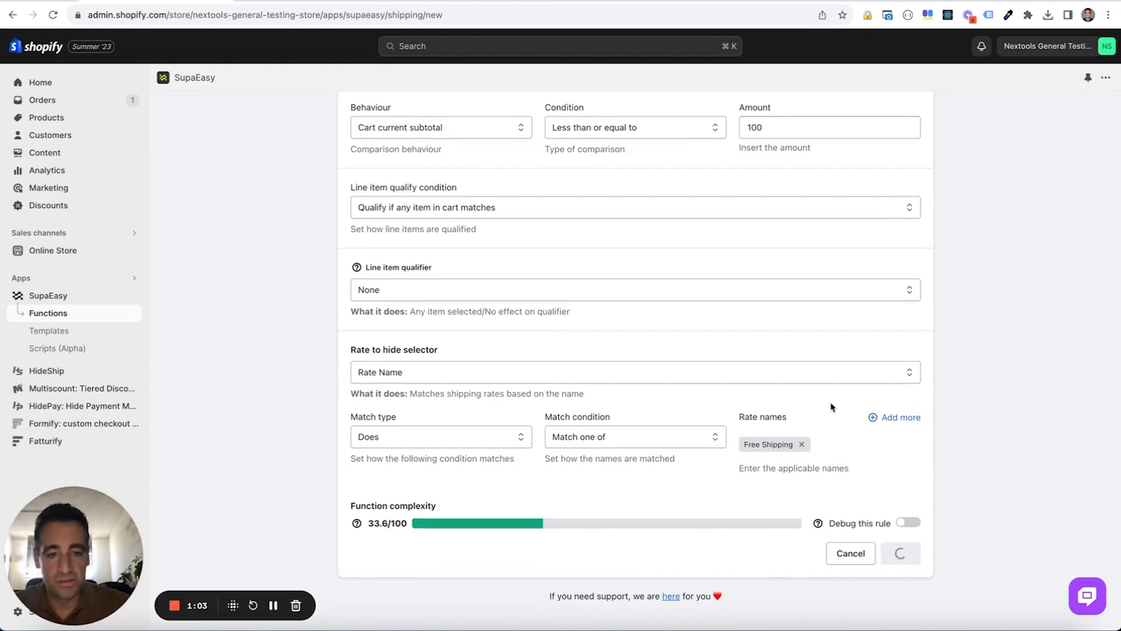
pyautogui.scroll(-3, 671, 431)
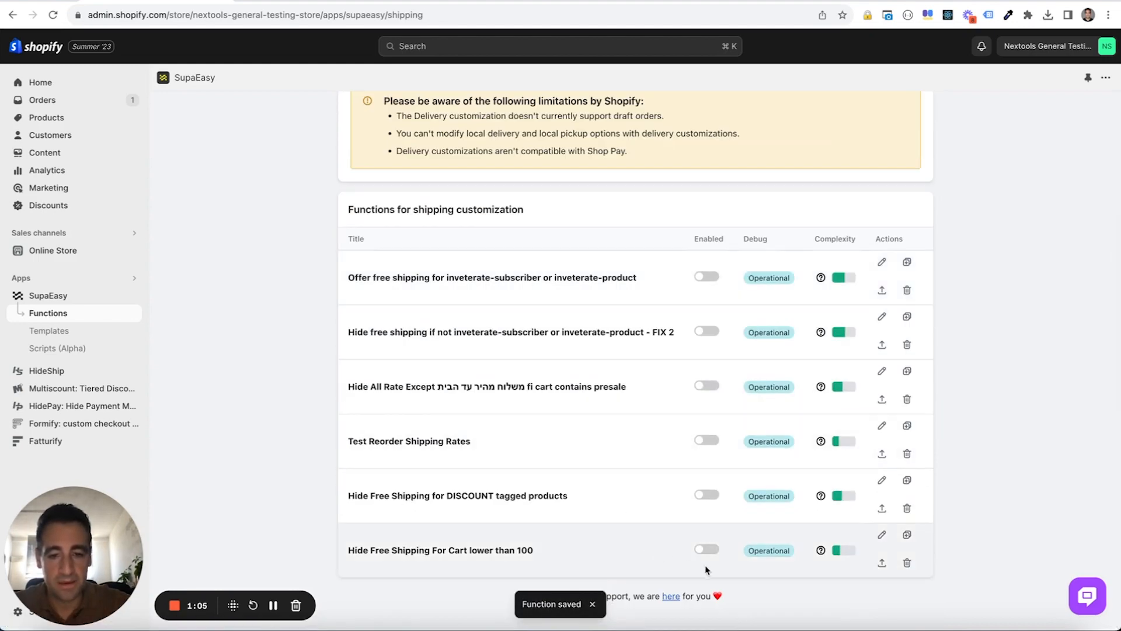
pyautogui.click(712, 549)
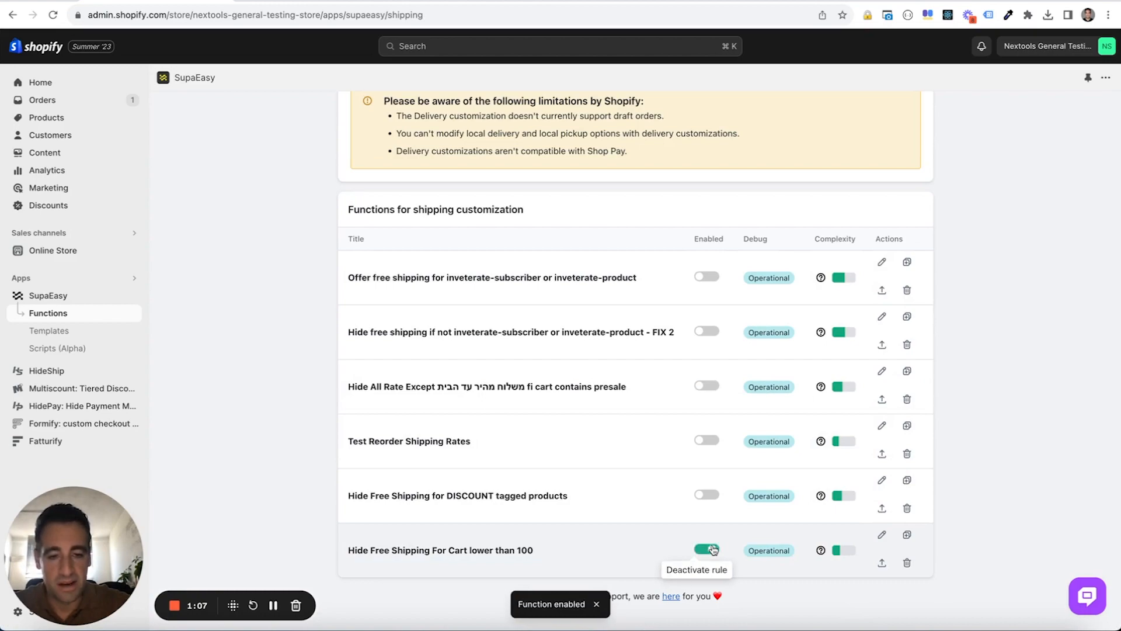
# - Switch to the store's checkout, reload it, and return to the cart to set the Organic cotton T-shirt quantity to 2
pyautogui.click(410, 1)
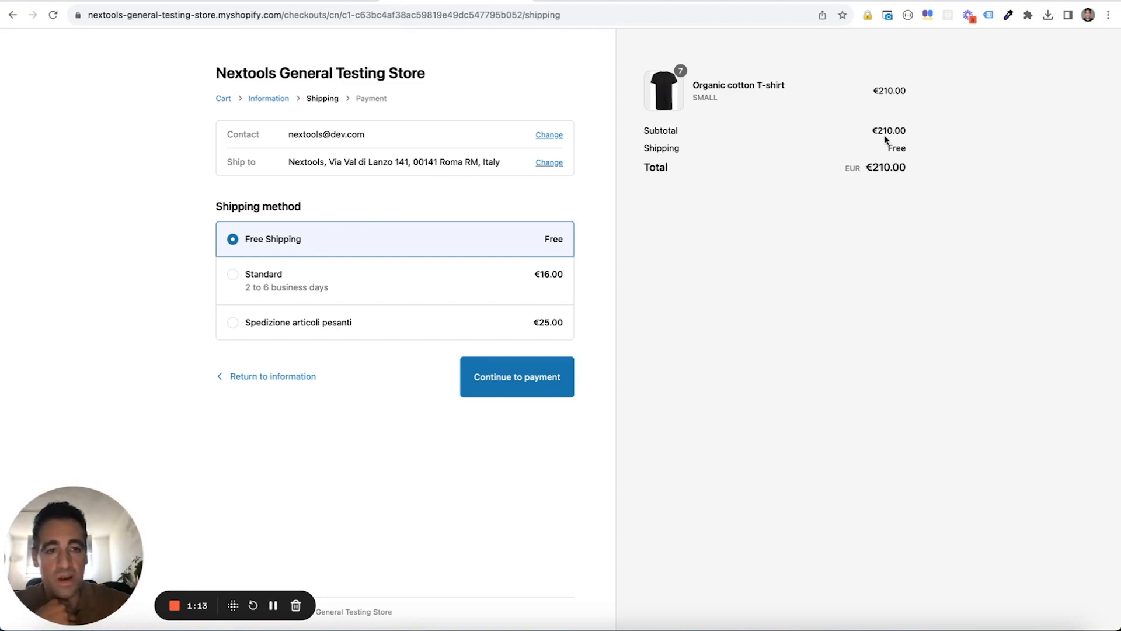
pyautogui.click(52, 17)
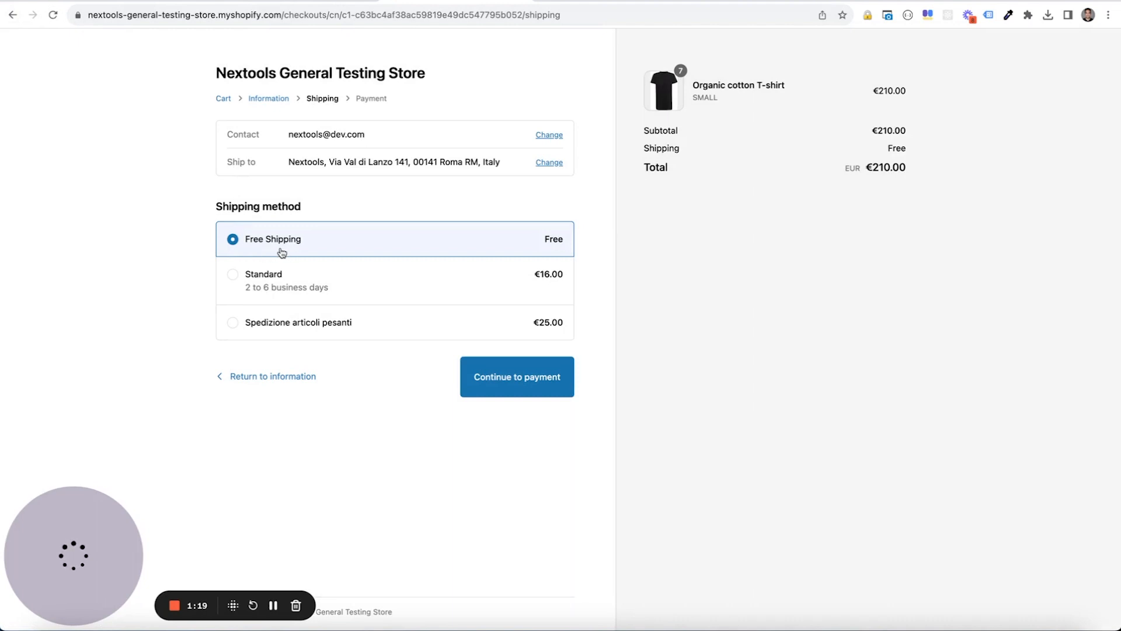
pyautogui.click(220, 99)
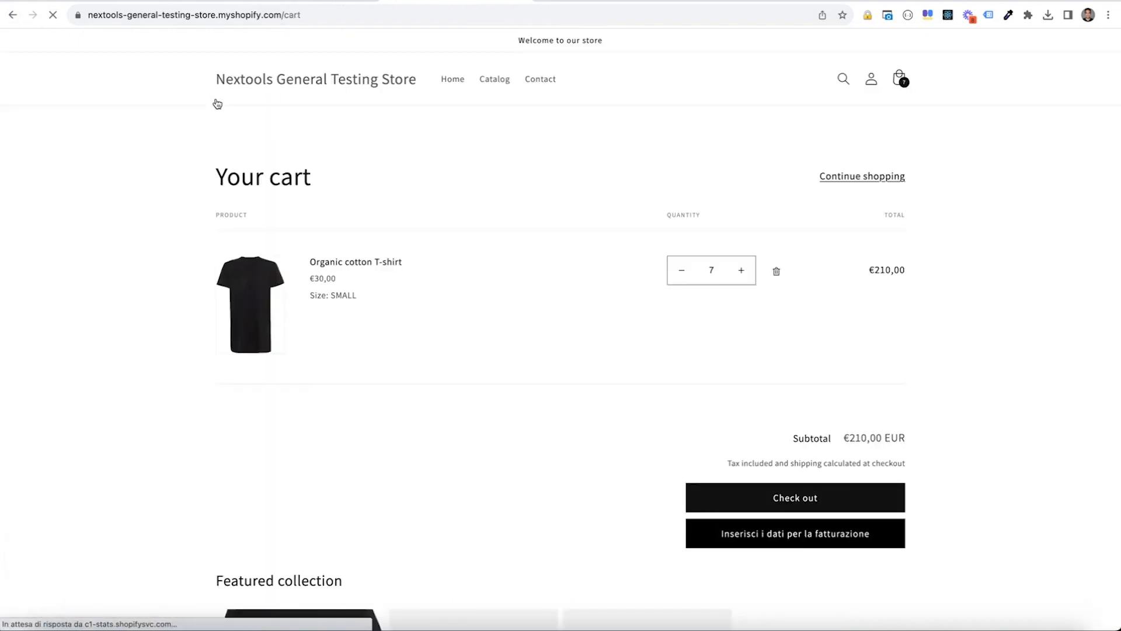
pyautogui.doubleClick(711, 270)
pyautogui.write('2')
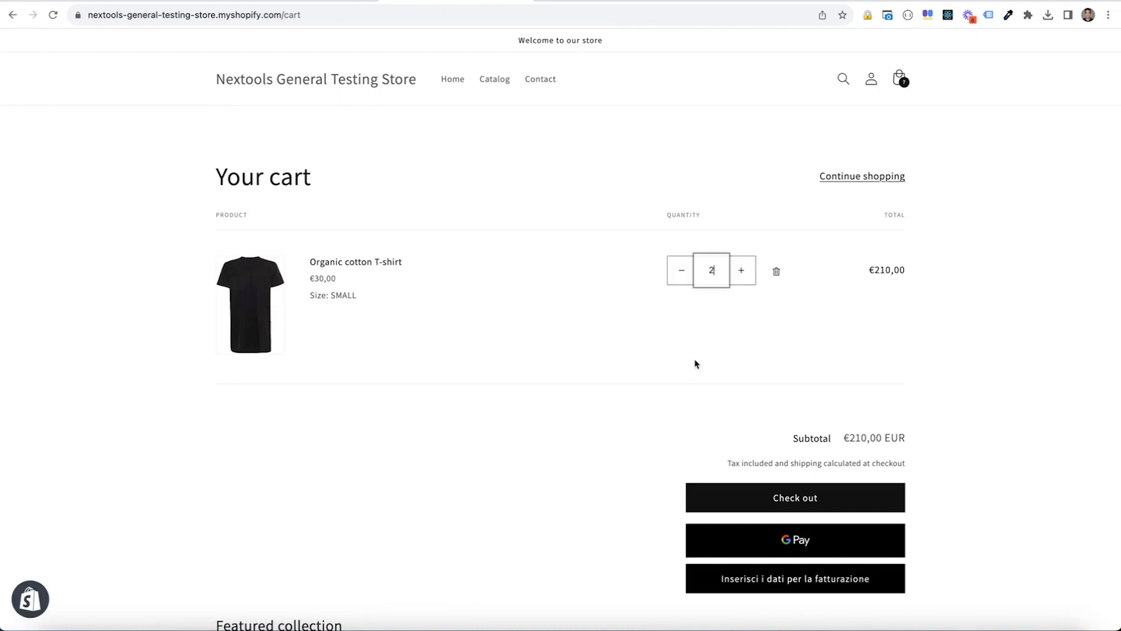
pyautogui.click(695, 364)
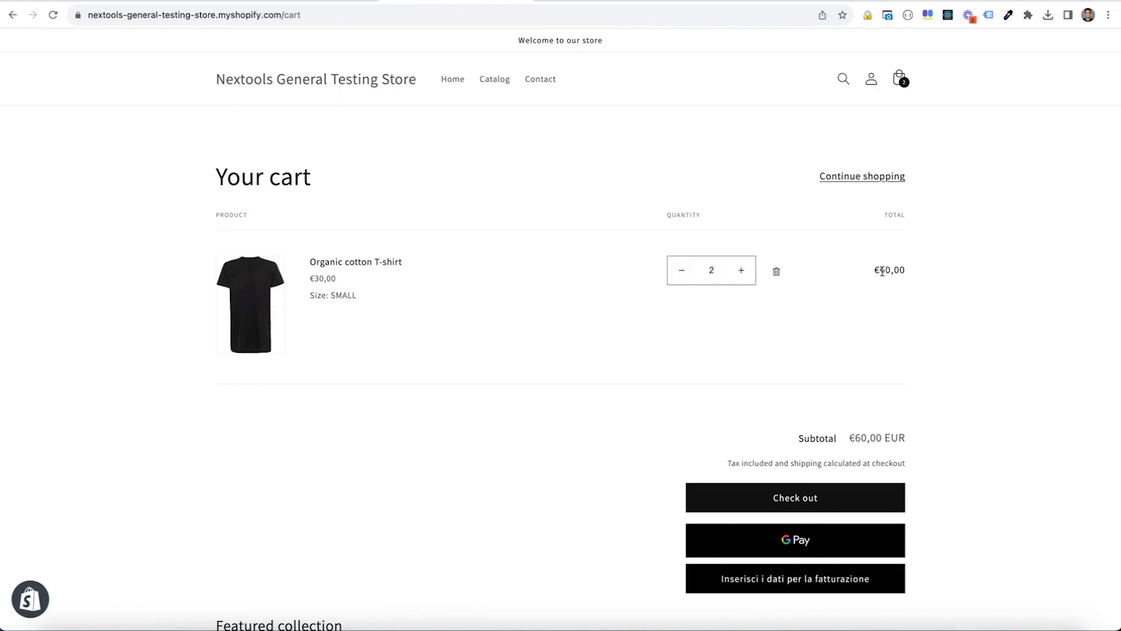
# - Check out the cart with the prefilled contact and address details and examine the offered shipping methods
pyautogui.click(799, 503)
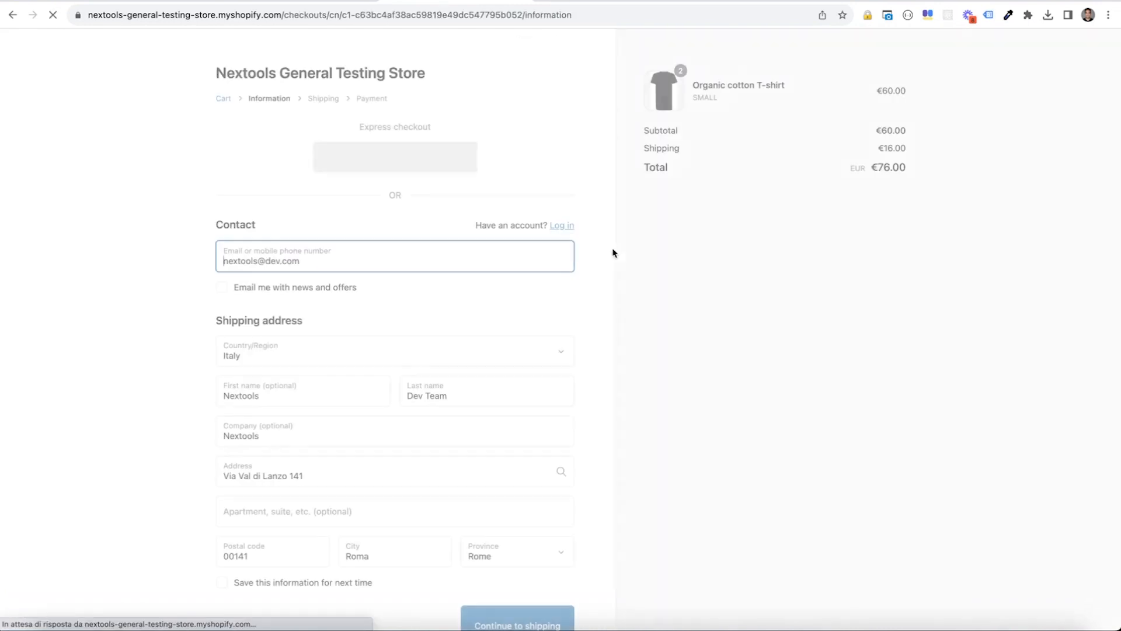
pyautogui.scroll(-2, 547, 257)
pyautogui.click(532, 552)
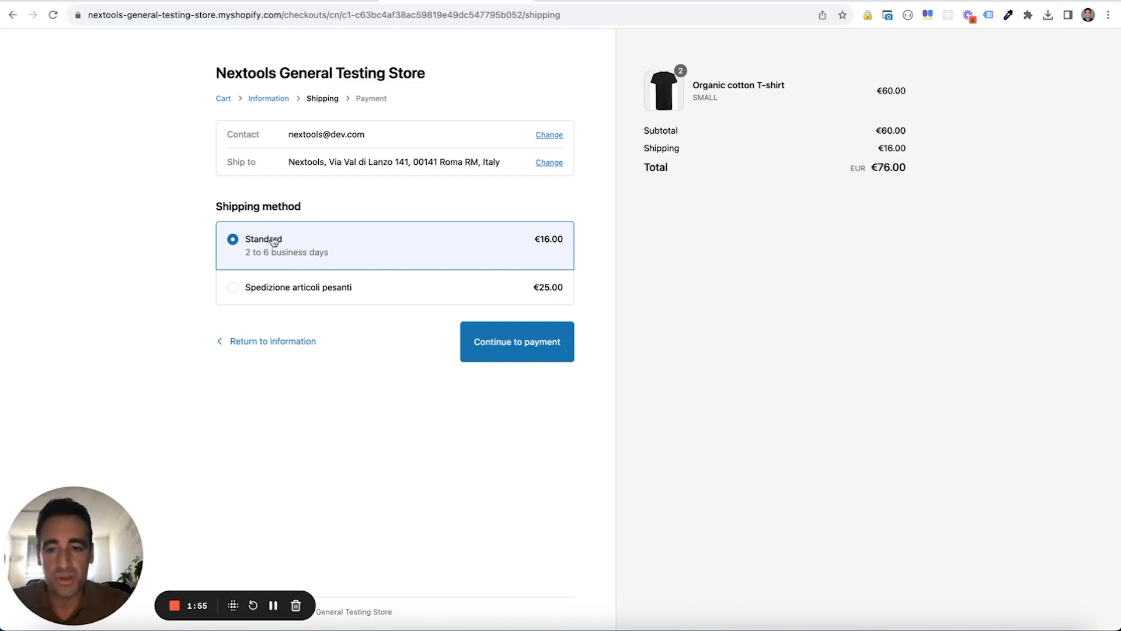
pyautogui.moveTo(246, 239); pyautogui.dragTo(294, 242)
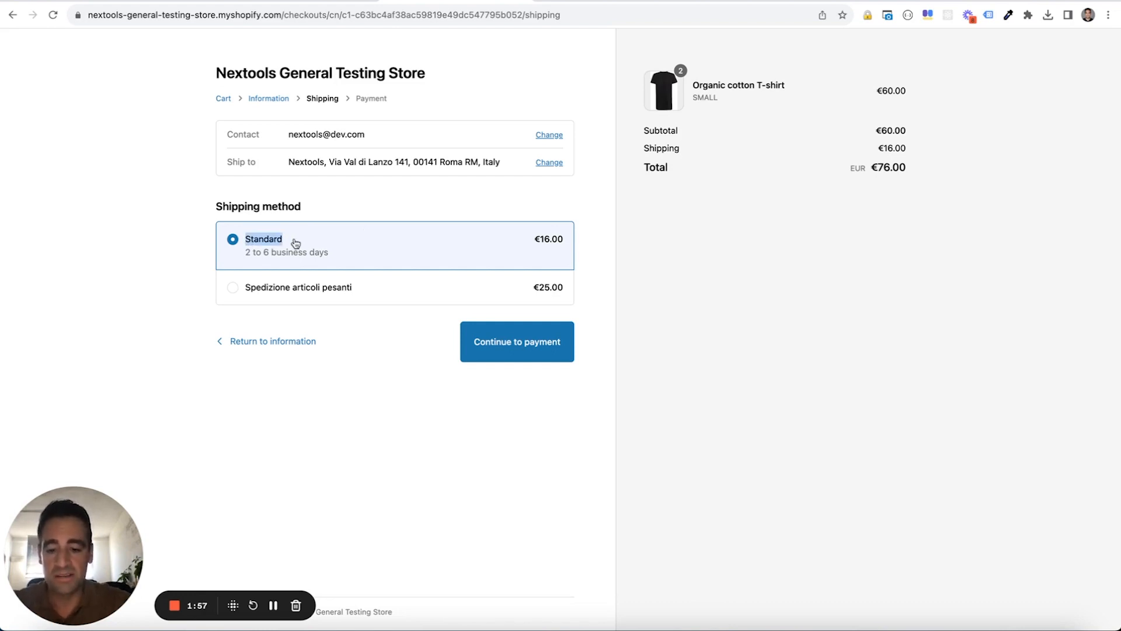
pyautogui.click(142, 234)
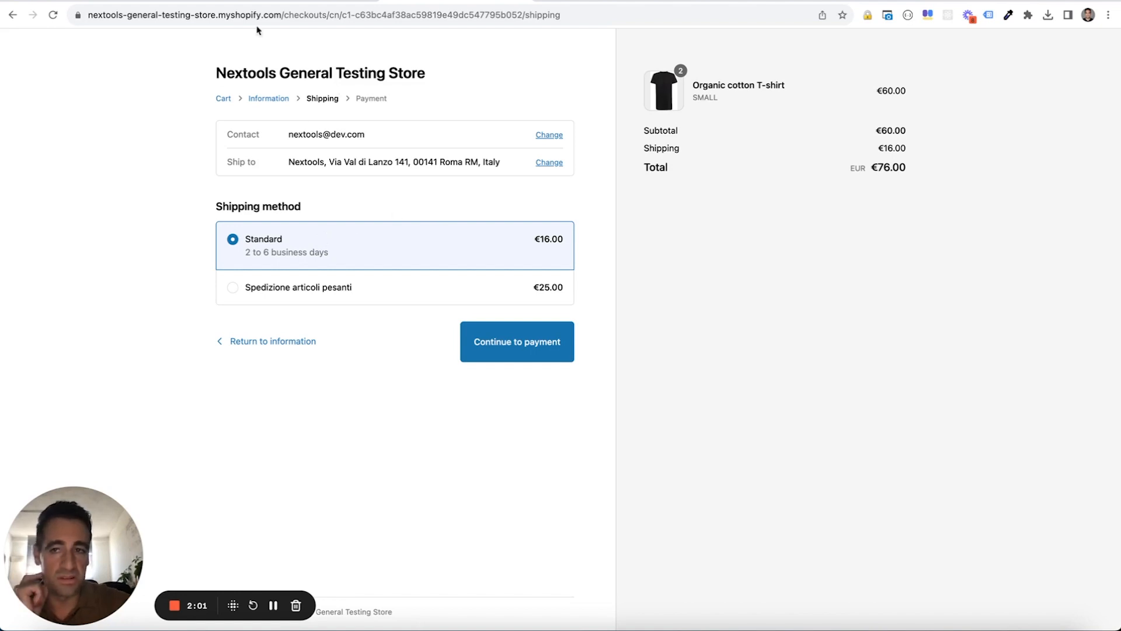
# - Switch back to the SupaEasy shipping functions and duplicate "Hide Free Shipping For Cart lower than 100"
pyautogui.click(170, 1)
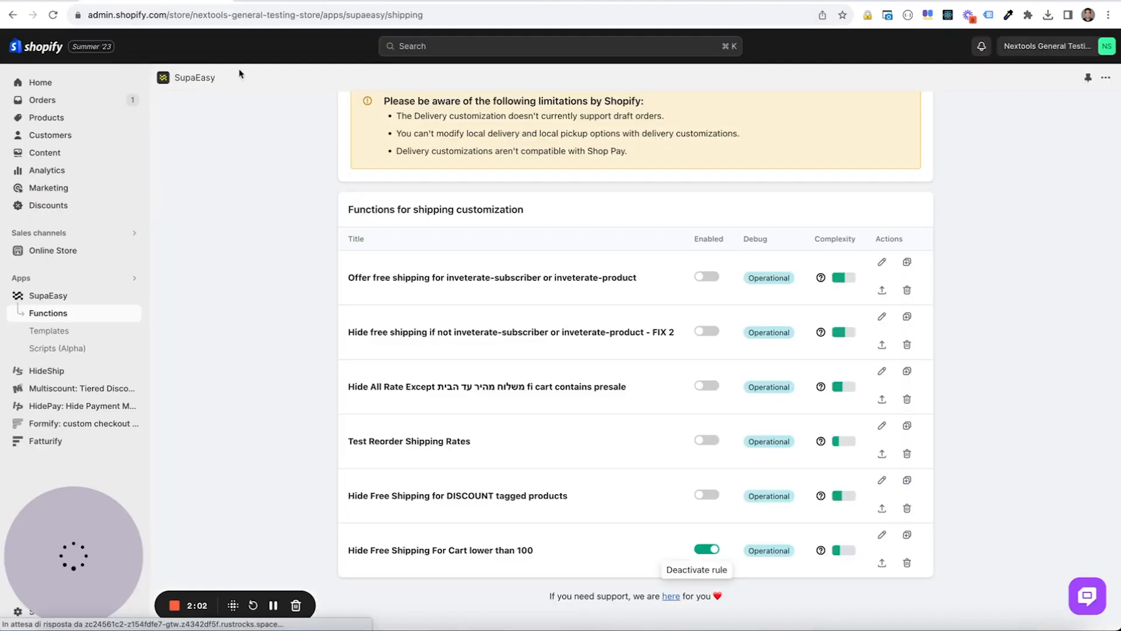
pyautogui.click(908, 536)
pyautogui.scroll(-1, 664, 438)
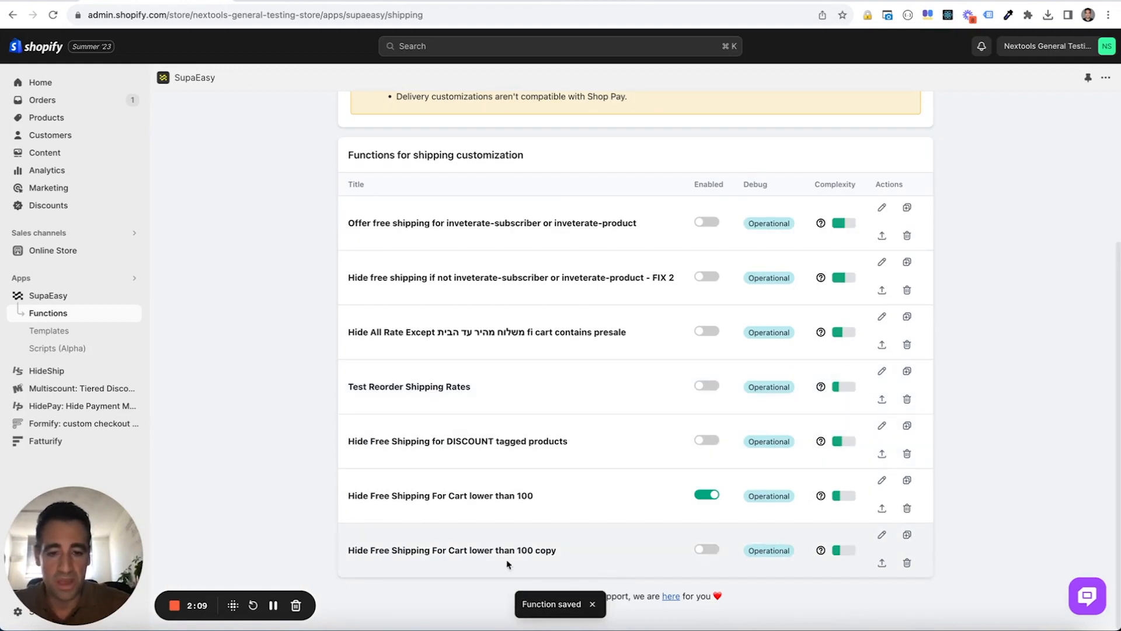
# - Open the duplicated function for editing and switch its campaign to Change Name
pyautogui.click(882, 535)
pyautogui.scroll(-3, 645, 446)
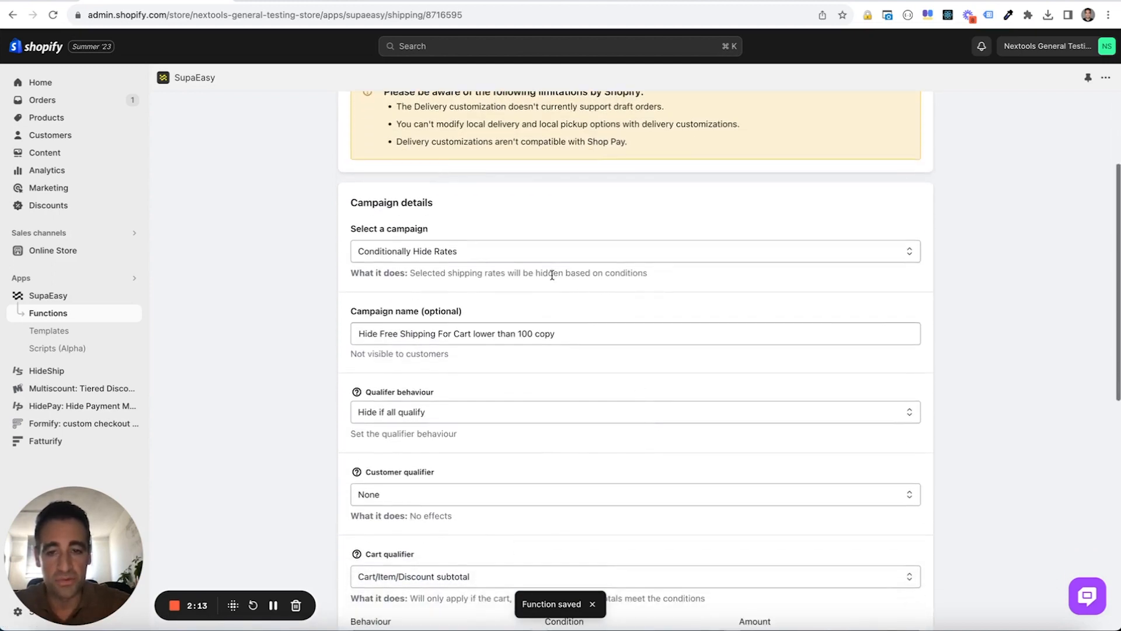
pyautogui.click(529, 255)
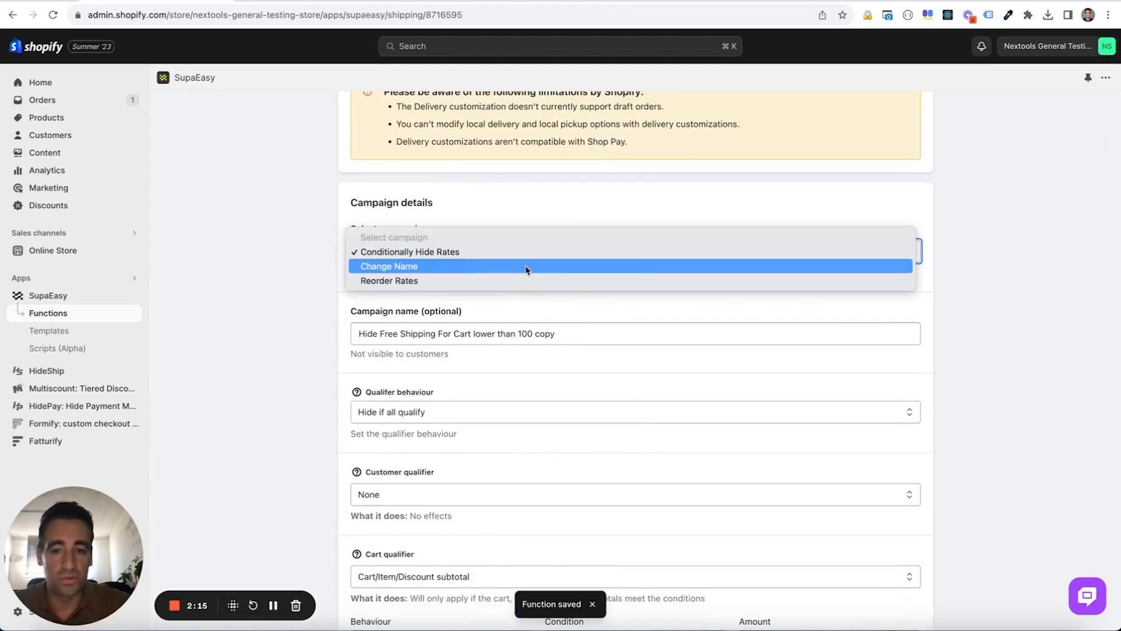
pyautogui.click(527, 266)
# - Name the campaign "Change Name If Cart is lower than 100"
pyautogui.click(521, 342)
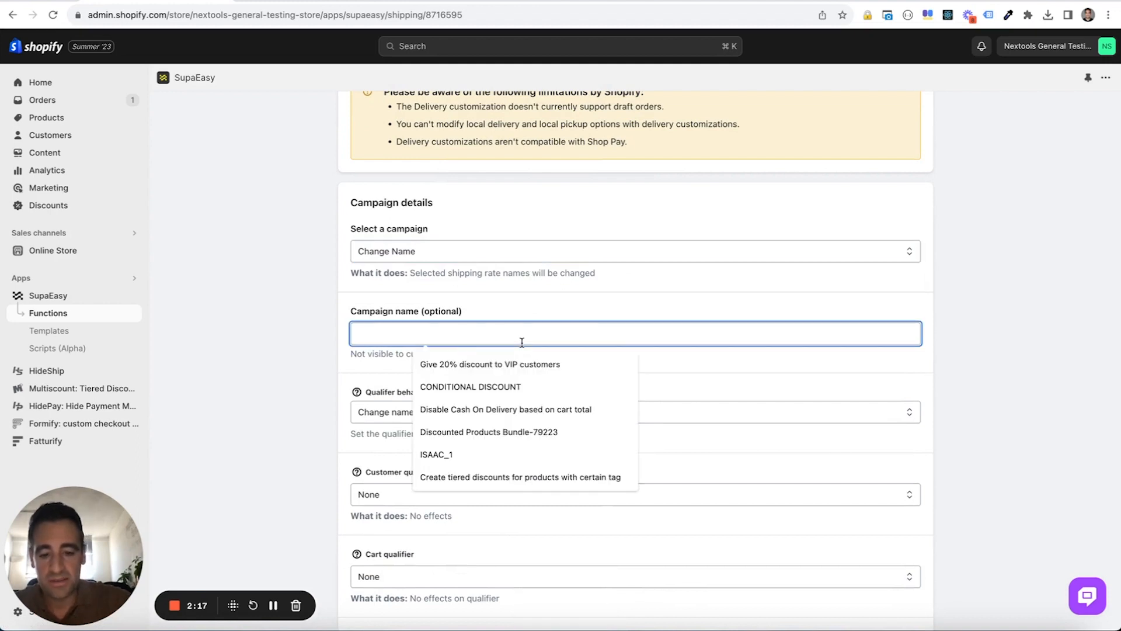
pyautogui.write('Change N')
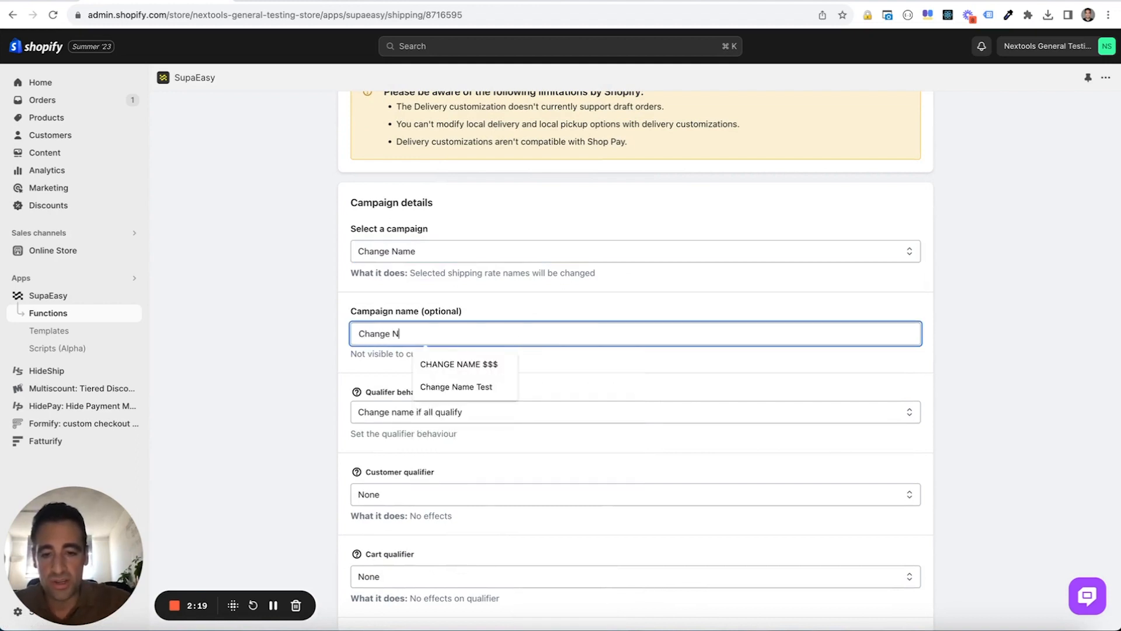
pyautogui.write('ame If Cart is')
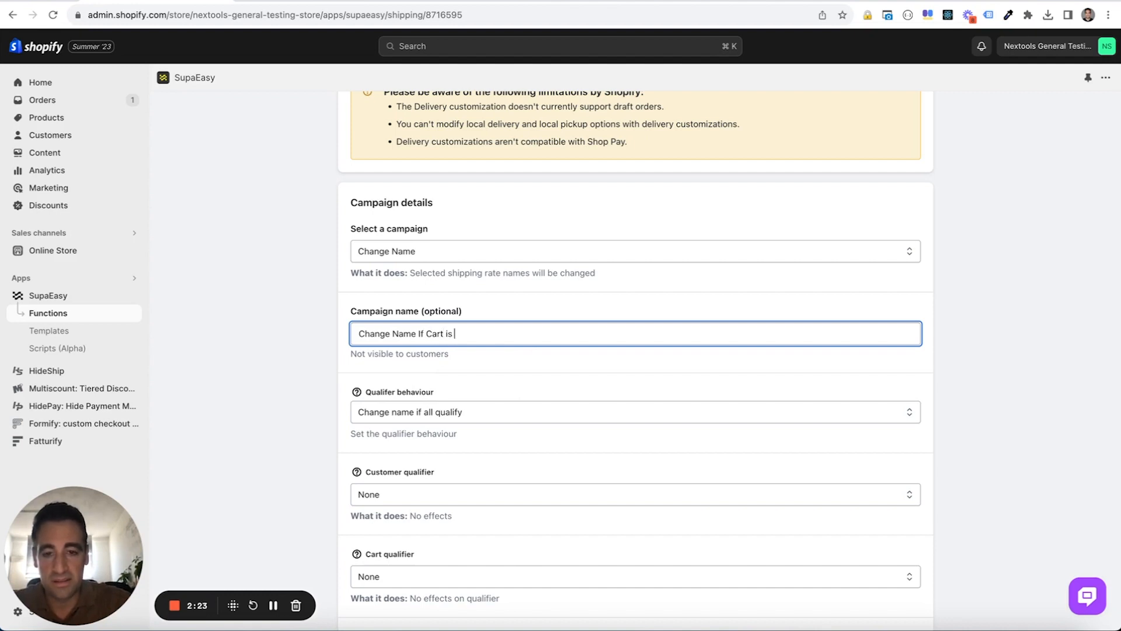
pyautogui.write(' lower than 100')
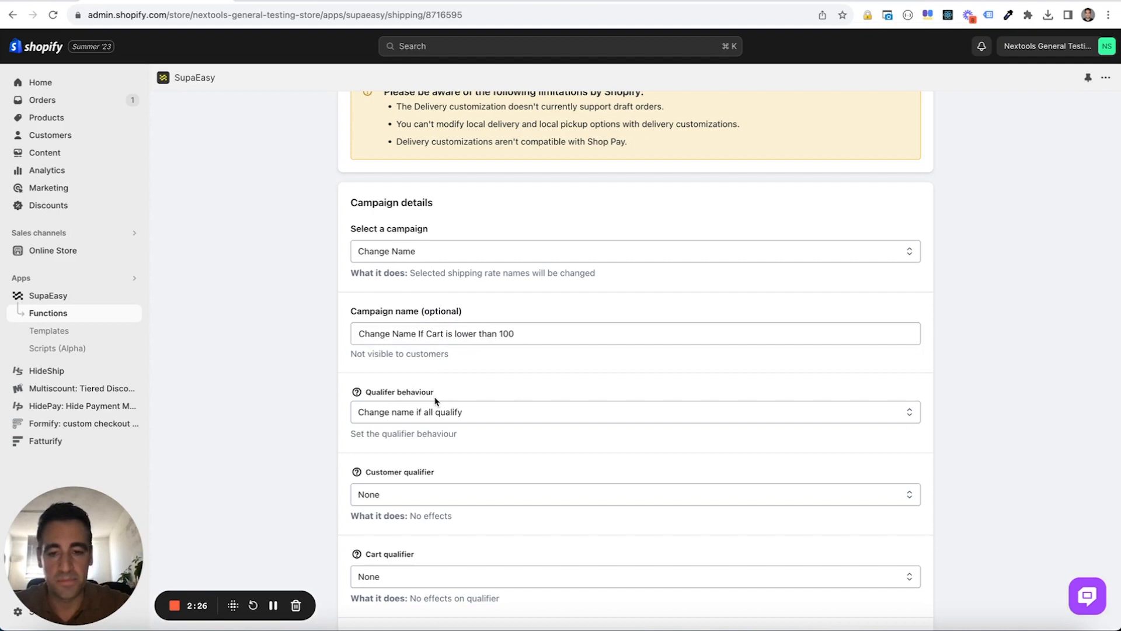
# - Set the cart qualifier to Cart/Item/Discount subtotal, with the cart current subtotal less than or equal to 100
pyautogui.scroll(-5, 435, 401)
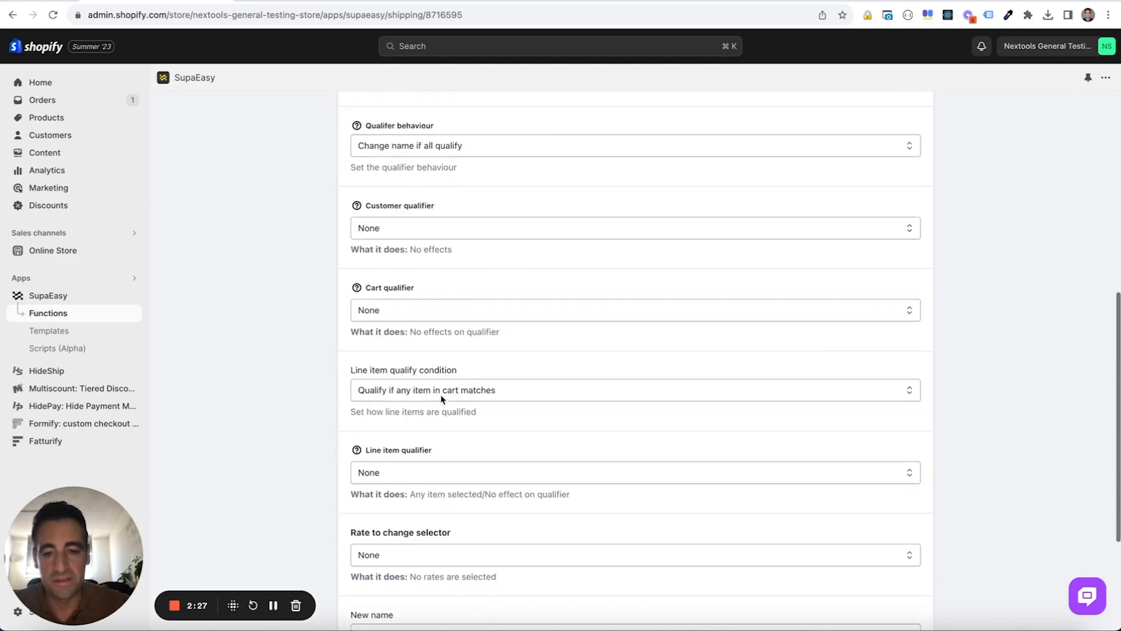
pyautogui.click(440, 314)
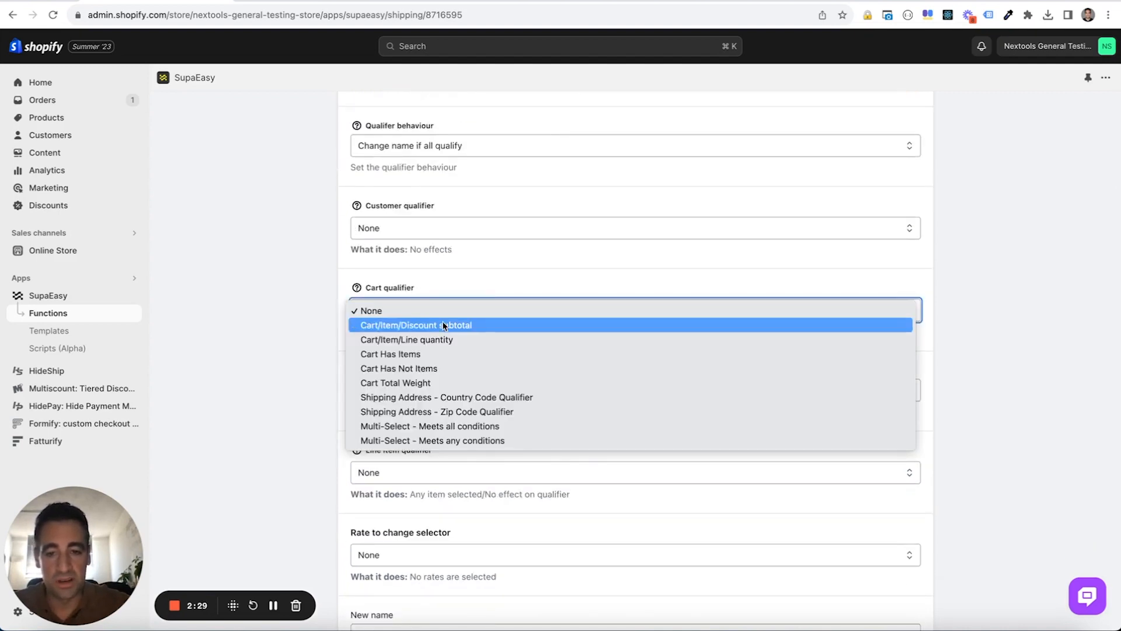
pyautogui.click(443, 325)
pyautogui.click(578, 376)
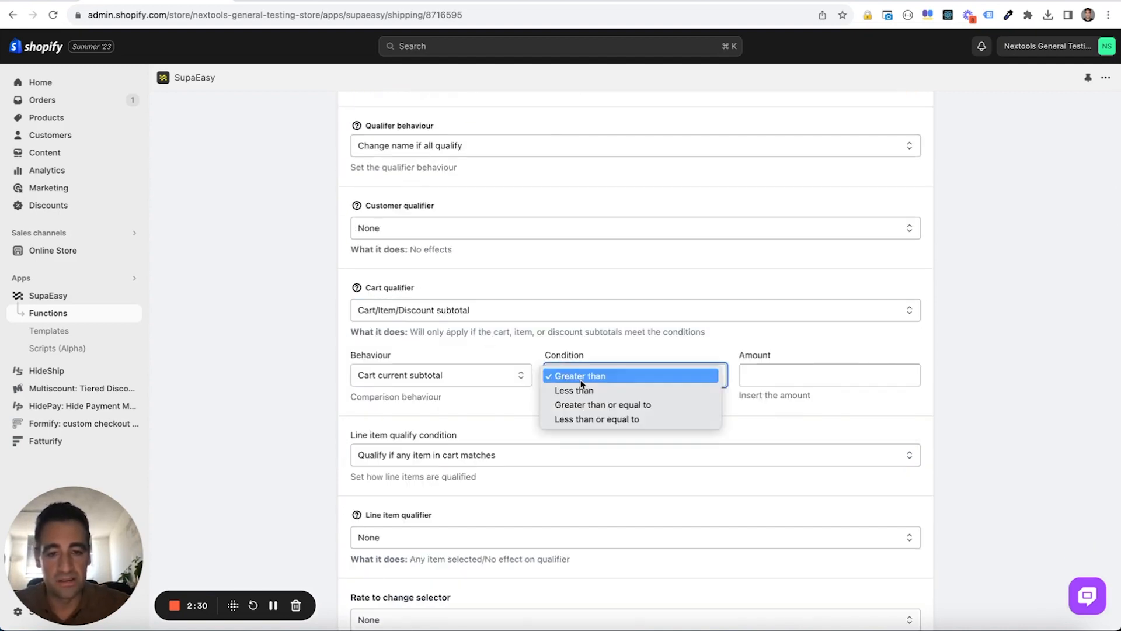
pyautogui.click(587, 418)
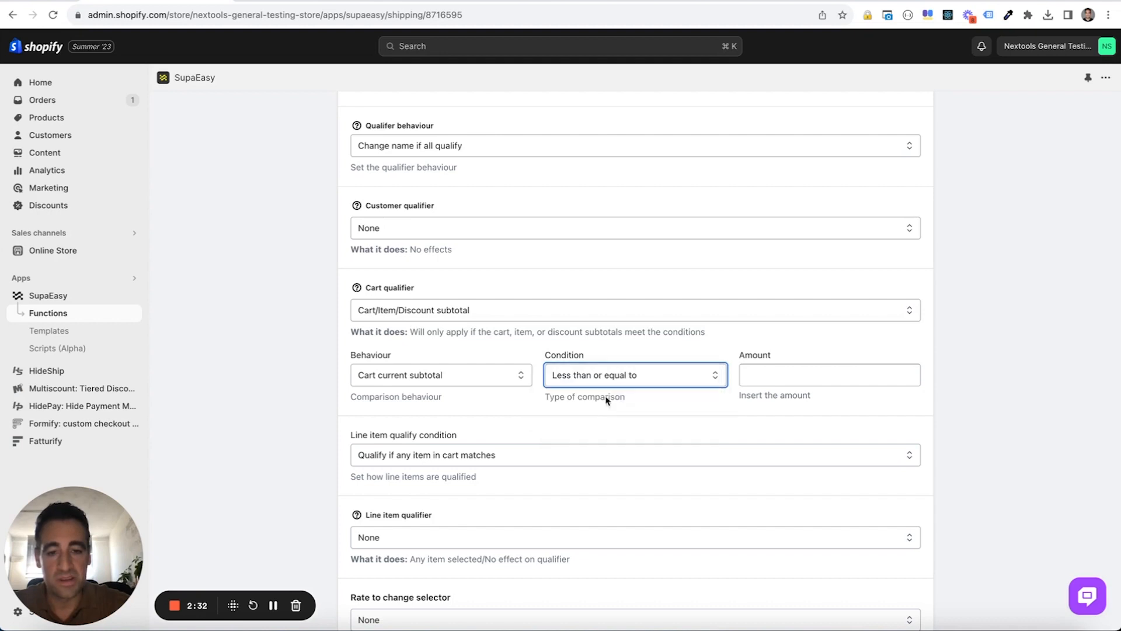
pyautogui.click(800, 379)
pyautogui.write('100')
pyautogui.click(962, 444)
# - Set the rate to change selector to Rate Name and add "Standard" as the rate name to match
pyautogui.scroll(-5, 962, 444)
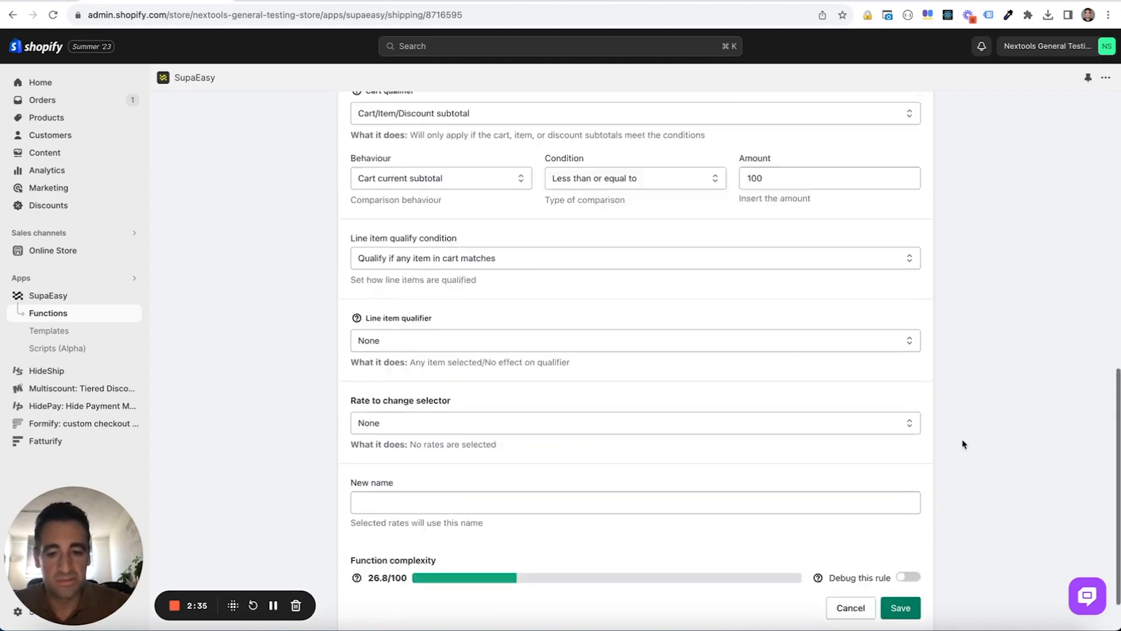
pyautogui.click(547, 451)
pyautogui.click(518, 373)
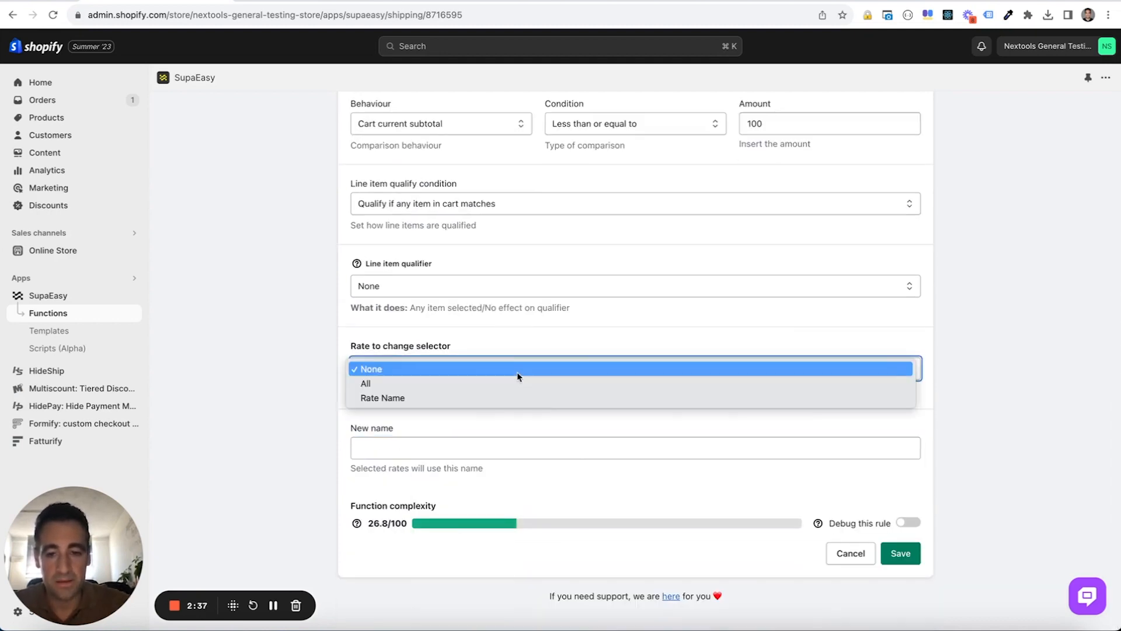
pyautogui.click(513, 400)
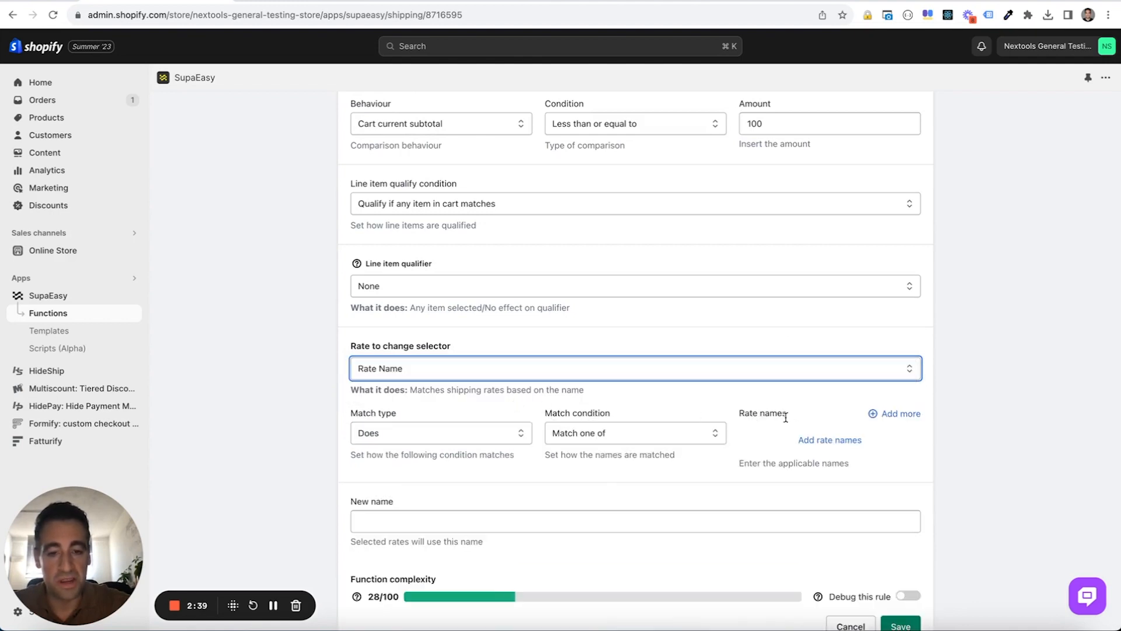
pyautogui.click(849, 442)
pyautogui.write('Standard')
pyautogui.click(759, 422)
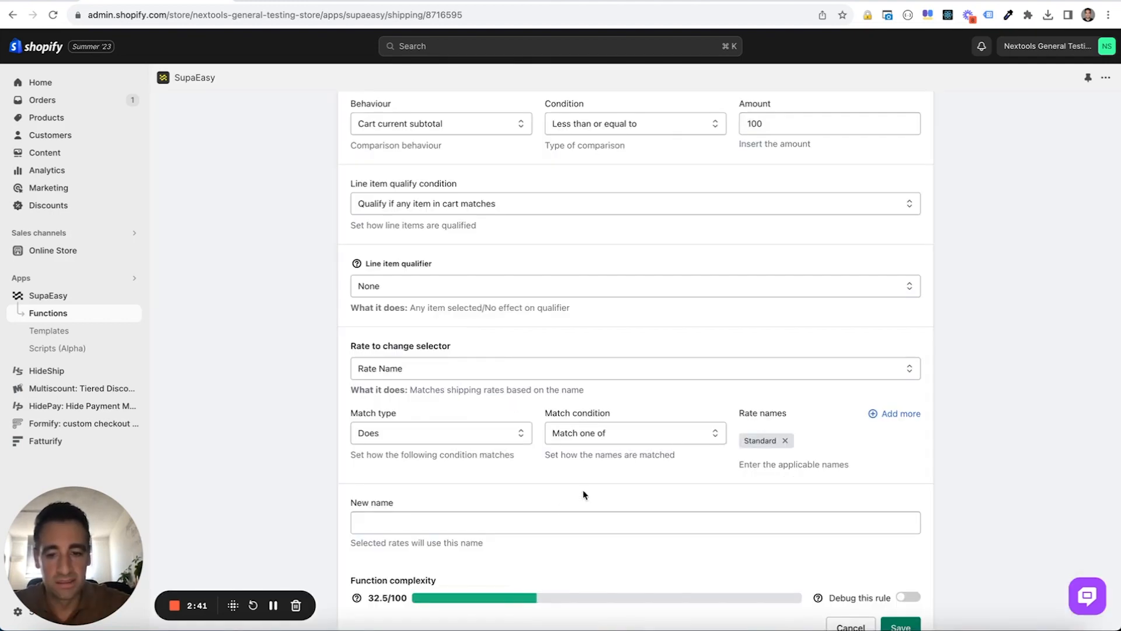
# - Enter "Standard Shipping for lower cart" as the new rate name and save the function
pyautogui.click(538, 520)
pyautogui.write('Standard Shi')
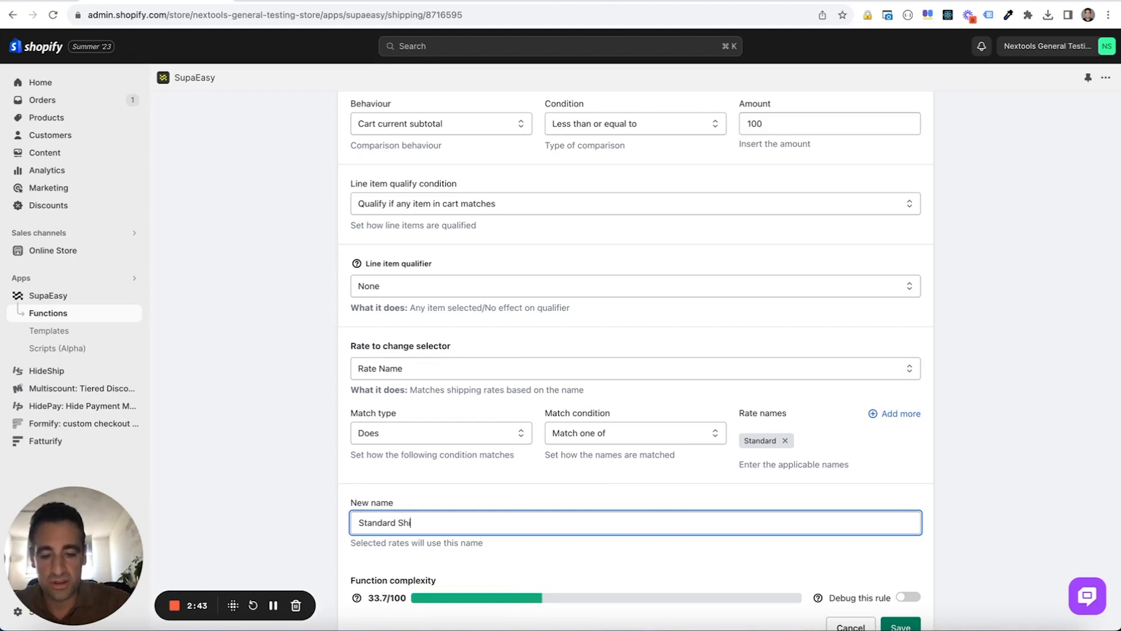
pyautogui.write('ping for lower cart')
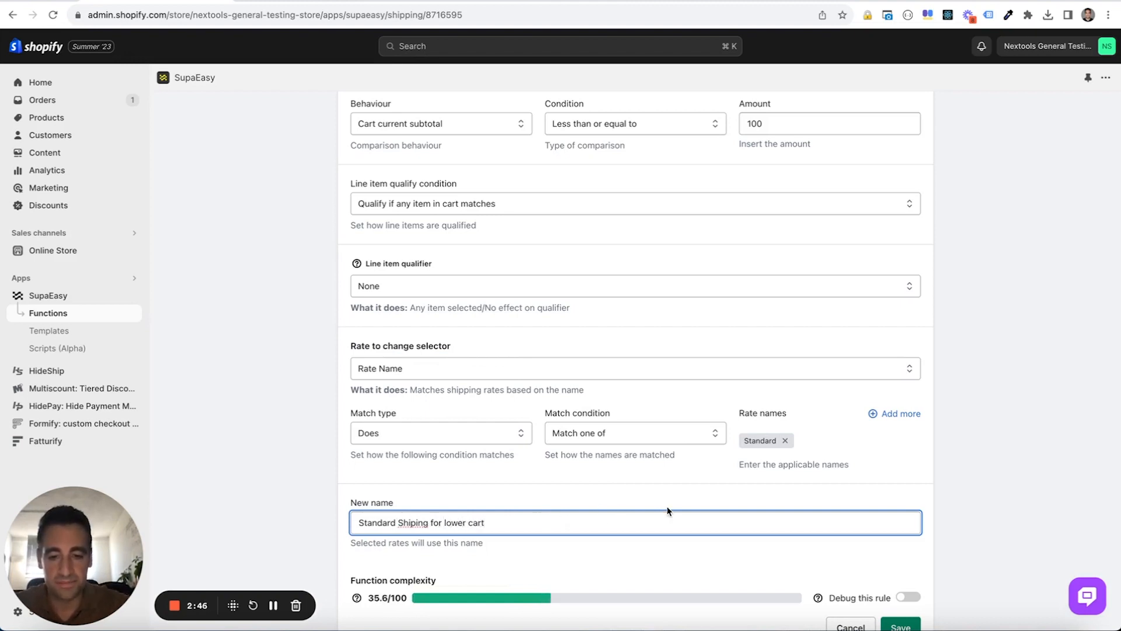
pyautogui.scroll(-1, 669, 511)
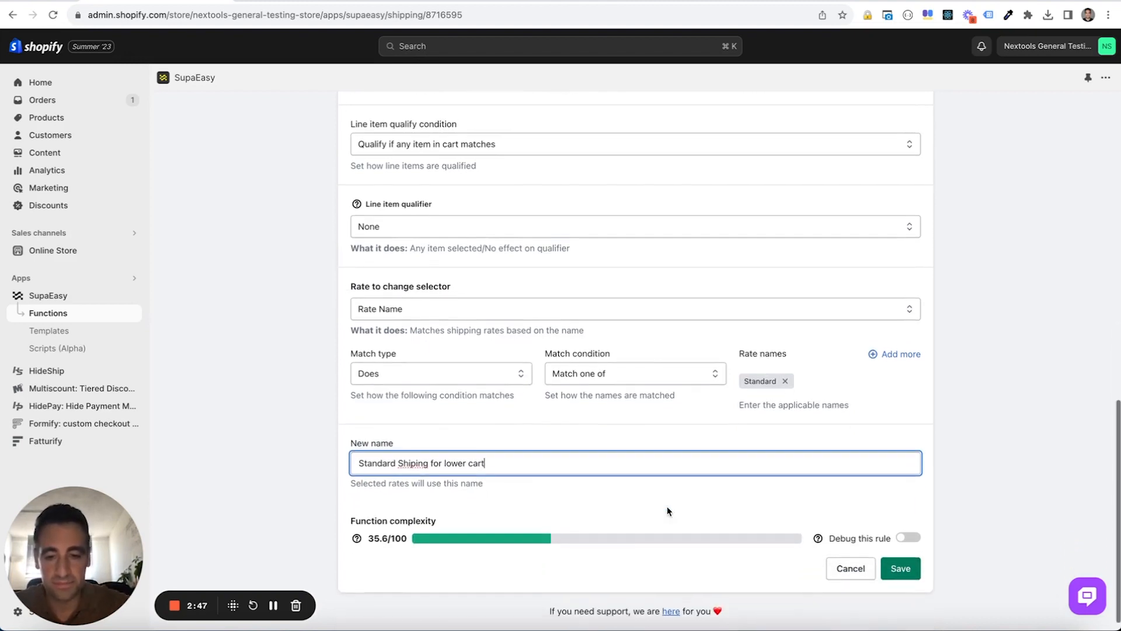
pyautogui.click(410, 458)
pyautogui.write('p')
pyautogui.click(899, 563)
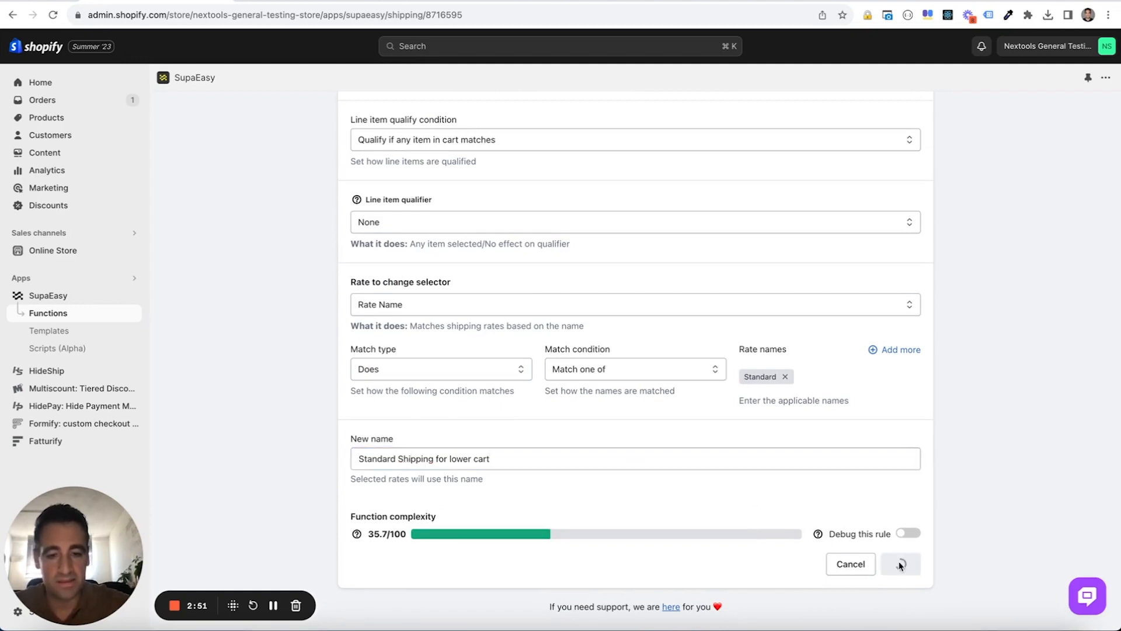
# - Enable the "Change Name If Cart is lower than 100" function and switch to the store's checkout to examine the shipping methods
pyautogui.scroll(-4, 728, 475)
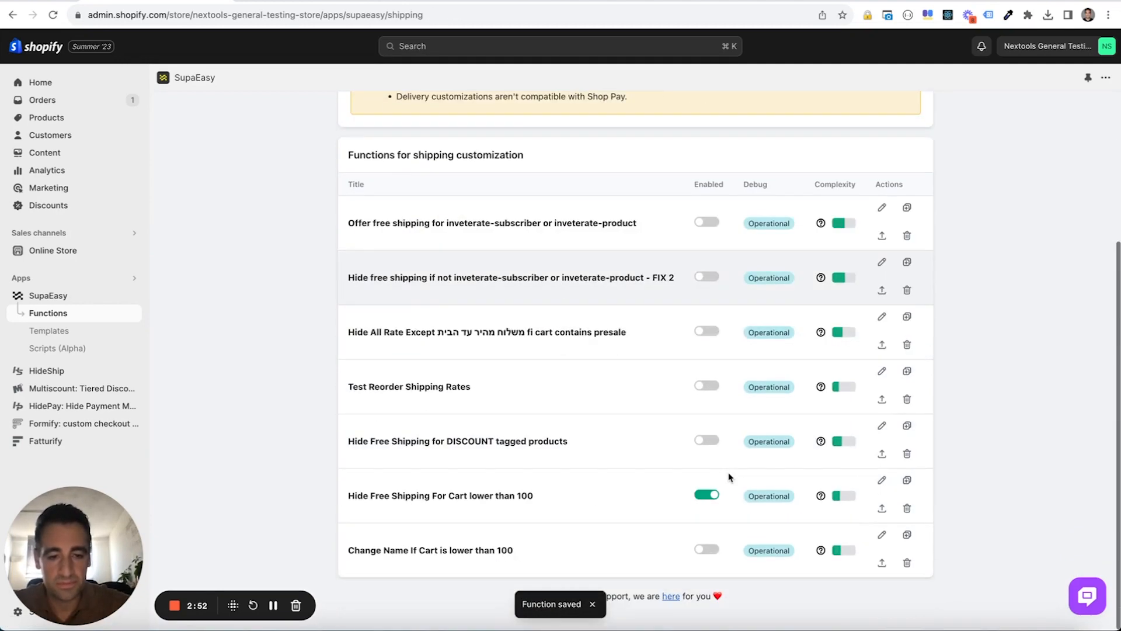
pyautogui.click(710, 551)
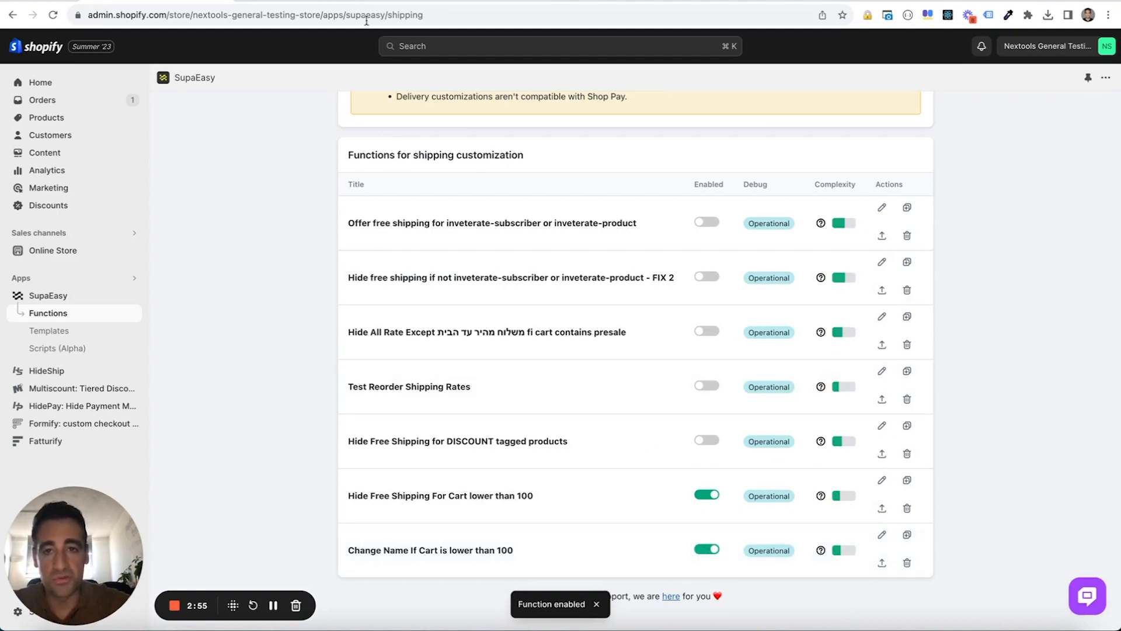
pyautogui.click(403, 1)
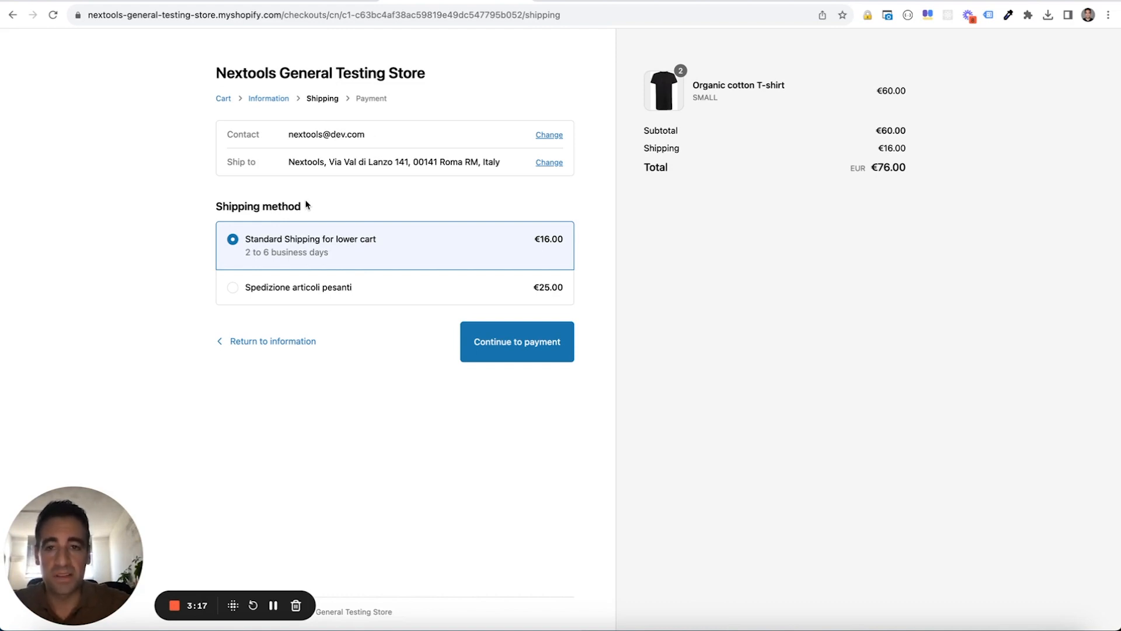
# - Disable both SupaEasy functions for carts lower than 100 and return to the store's checkout to select Free Shipping
pyautogui.click(187, 0)
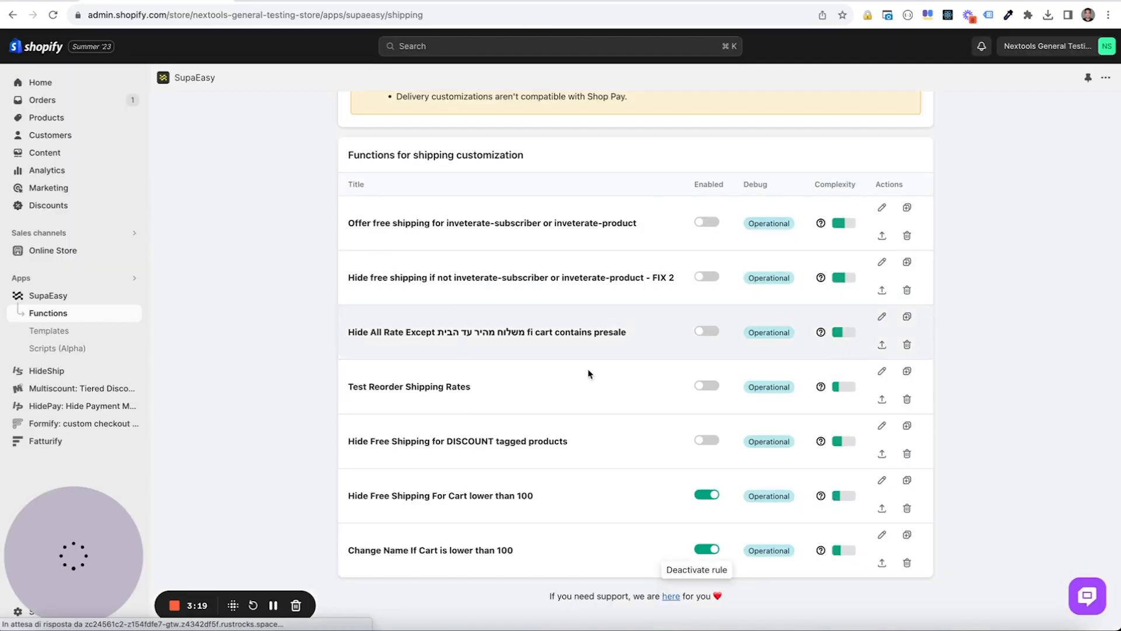
pyautogui.click(708, 495)
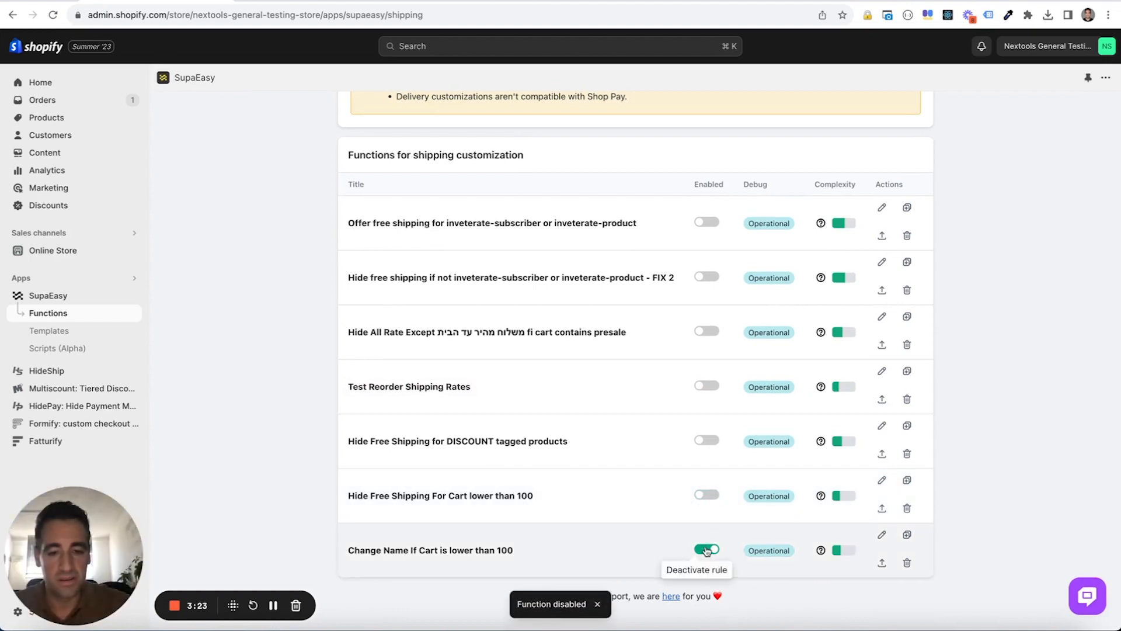
pyautogui.click(383, 1)
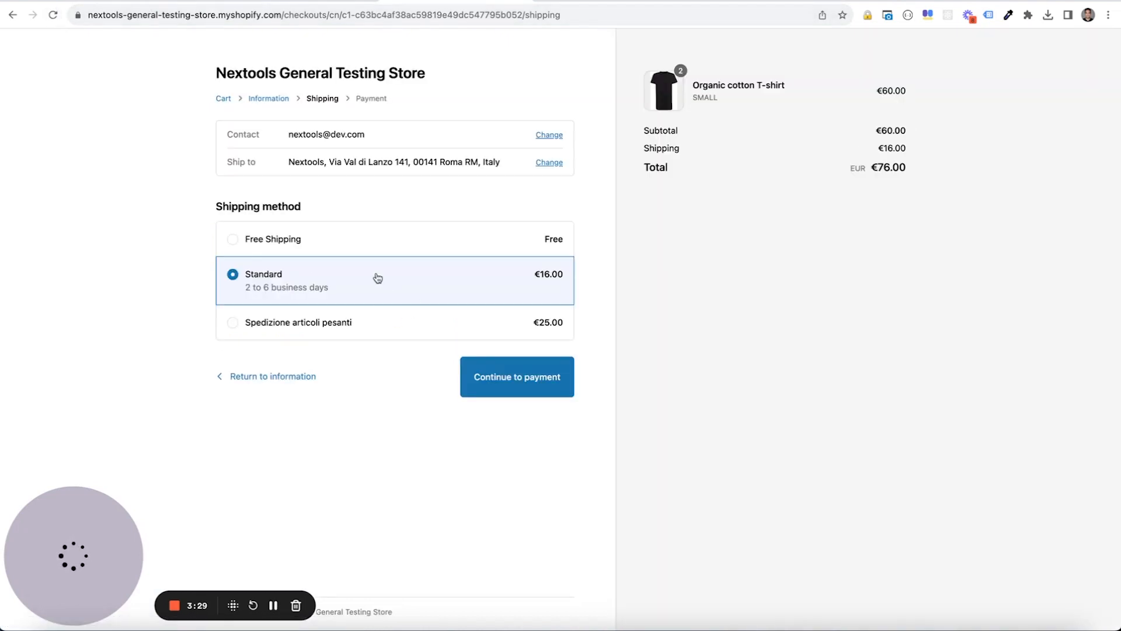
pyautogui.click(402, 244)
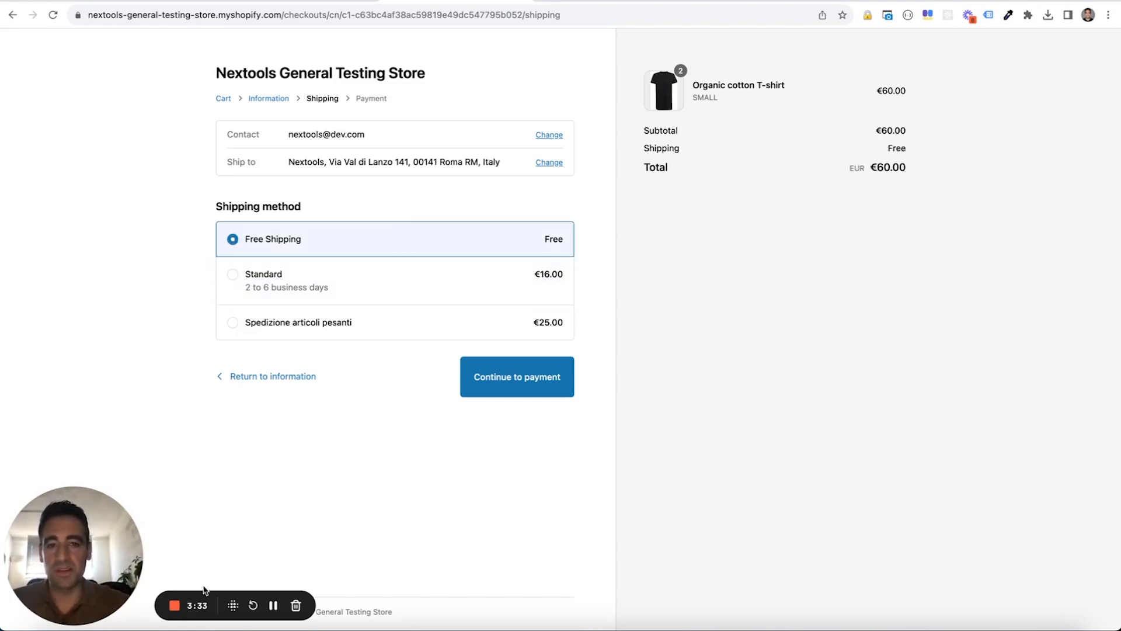